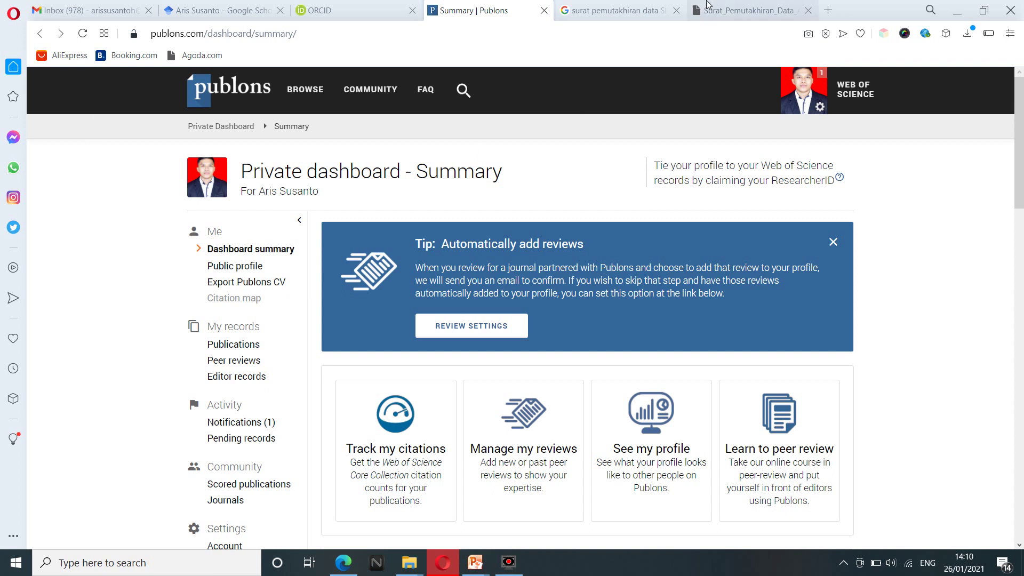
Read the SINTA author data update letter and look over the open Publons dashboard and ORCID record.
{"action": "left_click", "coordinate": [720, 11]}
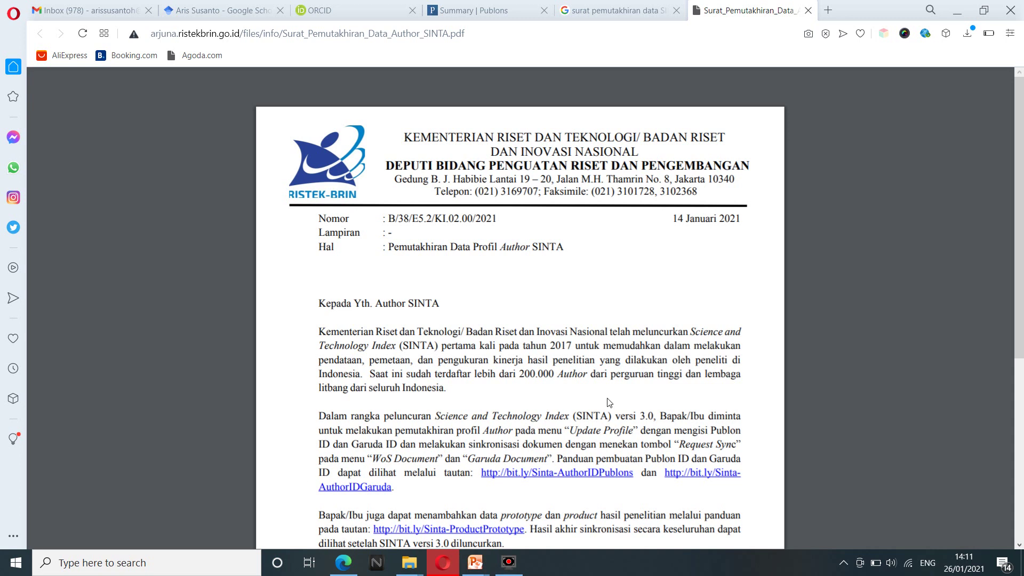
{"action": "left_click_drag", "start_coordinate": [1020, 222], "coordinate": [1021, 273]}
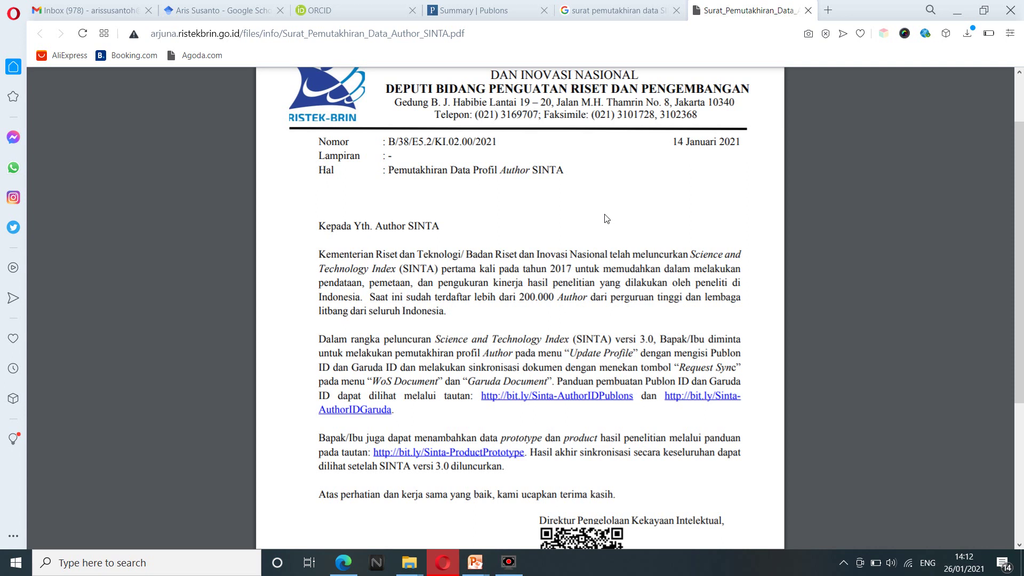
{"action": "left_click", "coordinate": [472, 12]}
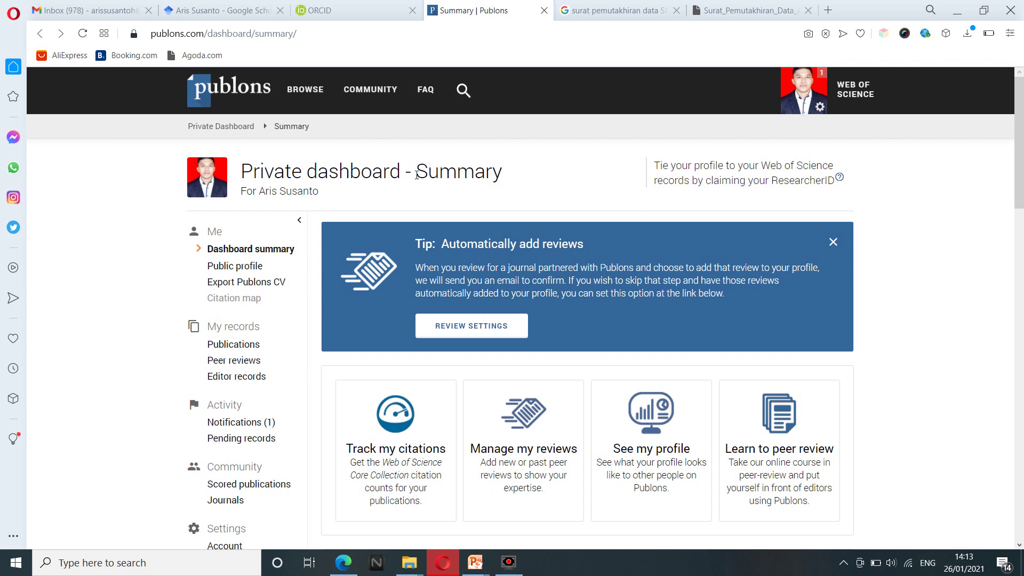
{"action": "left_click", "coordinate": [346, 6]}
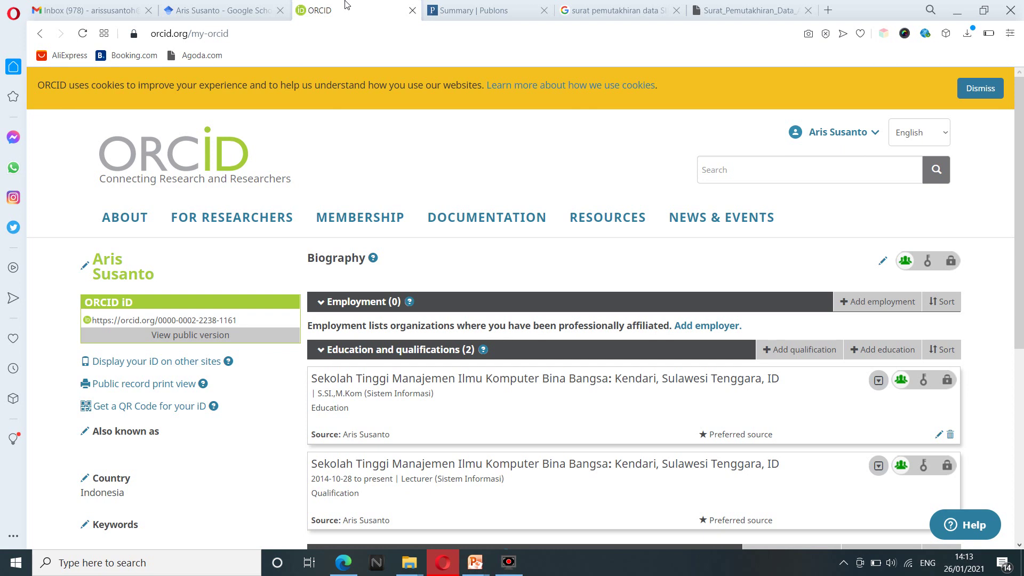
{"action": "left_click_drag", "start_coordinate": [1019, 121], "coordinate": [1020, 282]}
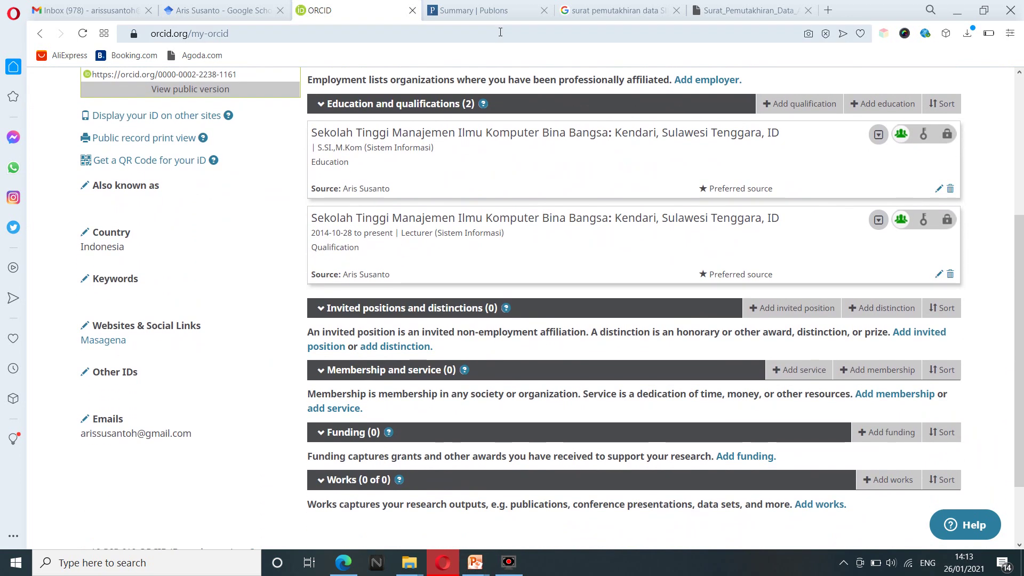
{"action": "left_click", "coordinate": [464, 18]}
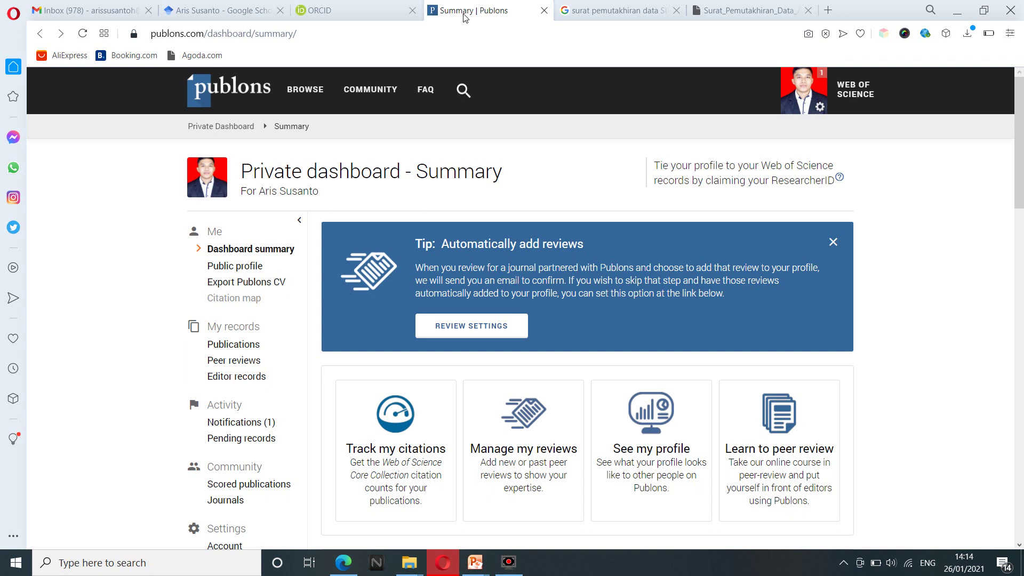
Select all publications on the Google Scholar profile and export them in BibTeX format.
{"action": "left_click", "coordinate": [224, 6]}
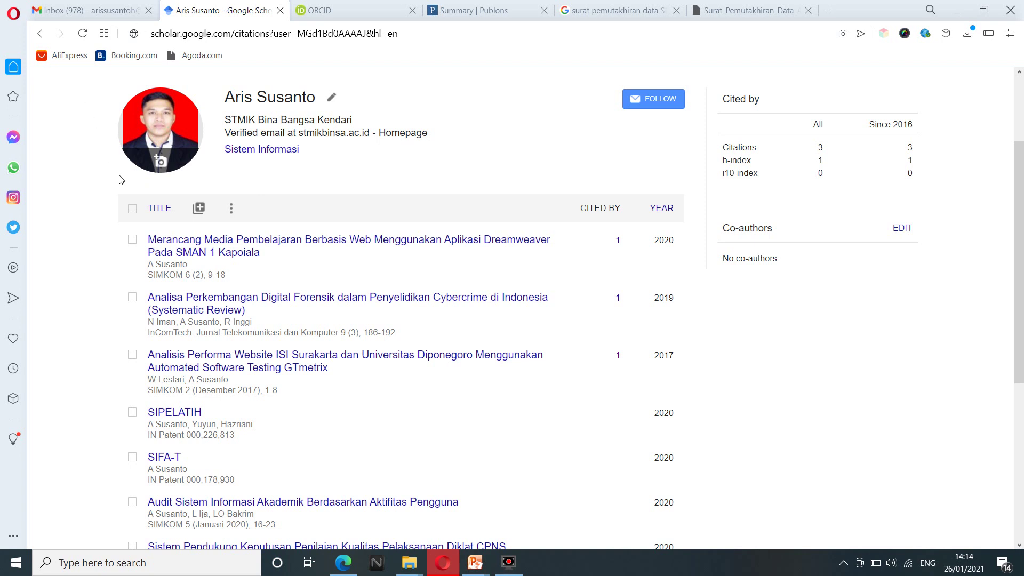
{"action": "left_click", "coordinate": [133, 209]}
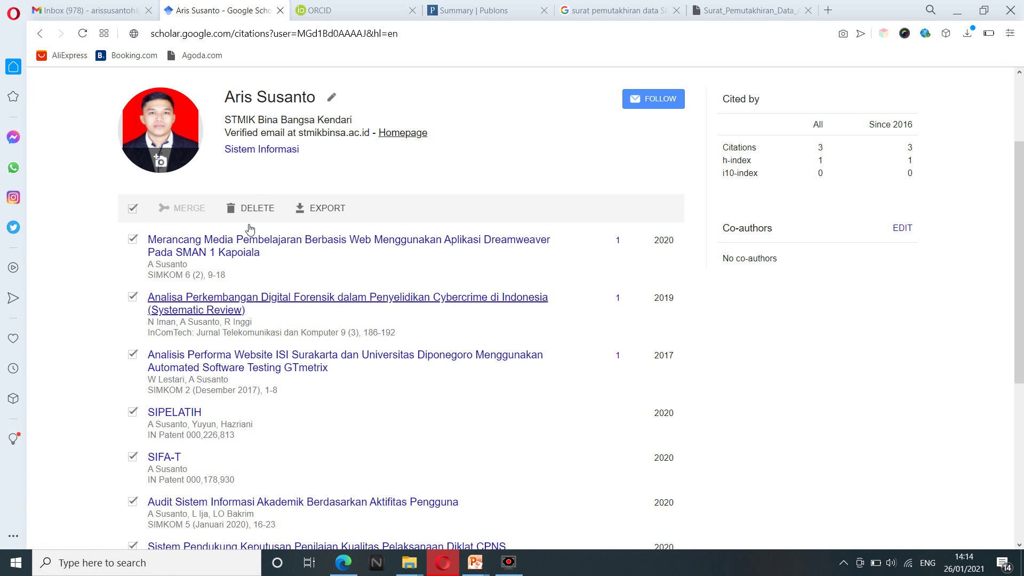
{"action": "left_click", "coordinate": [334, 212]}
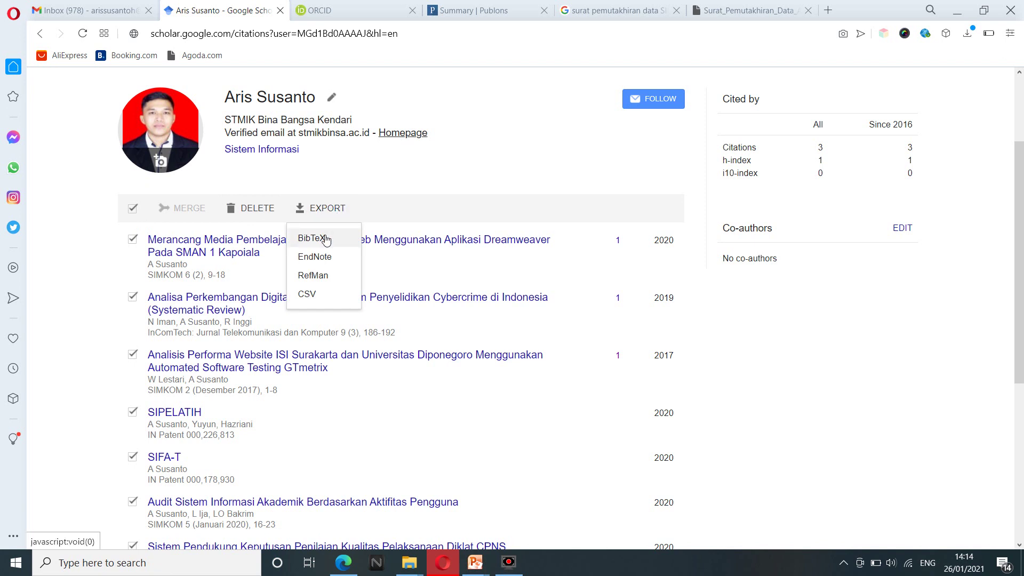
{"action": "left_click", "coordinate": [325, 238]}
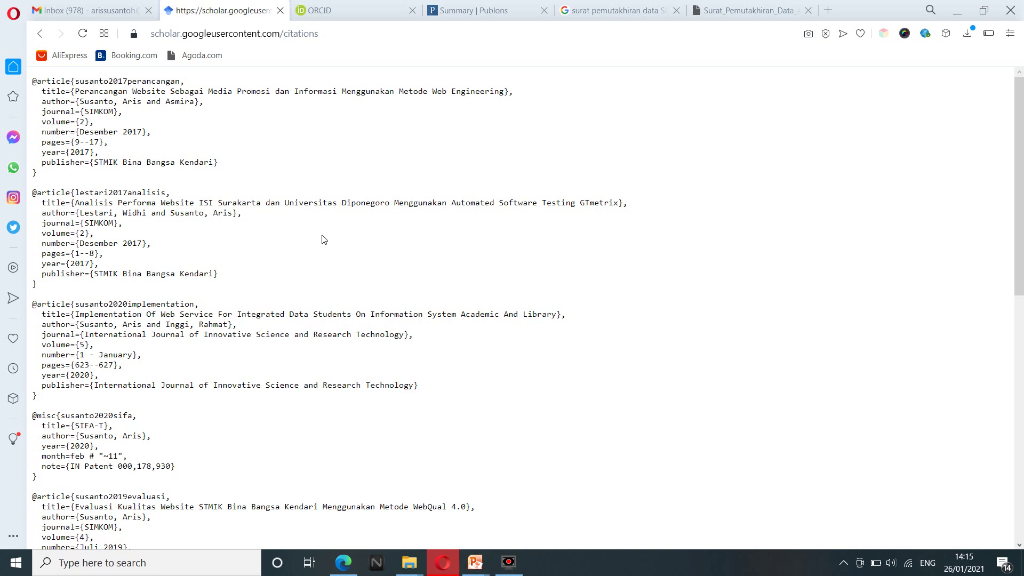
Start saving the BibTeX citations page, with All Files as the file type and Data (D:) as the location.
{"action": "right_click", "coordinate": [322, 236]}
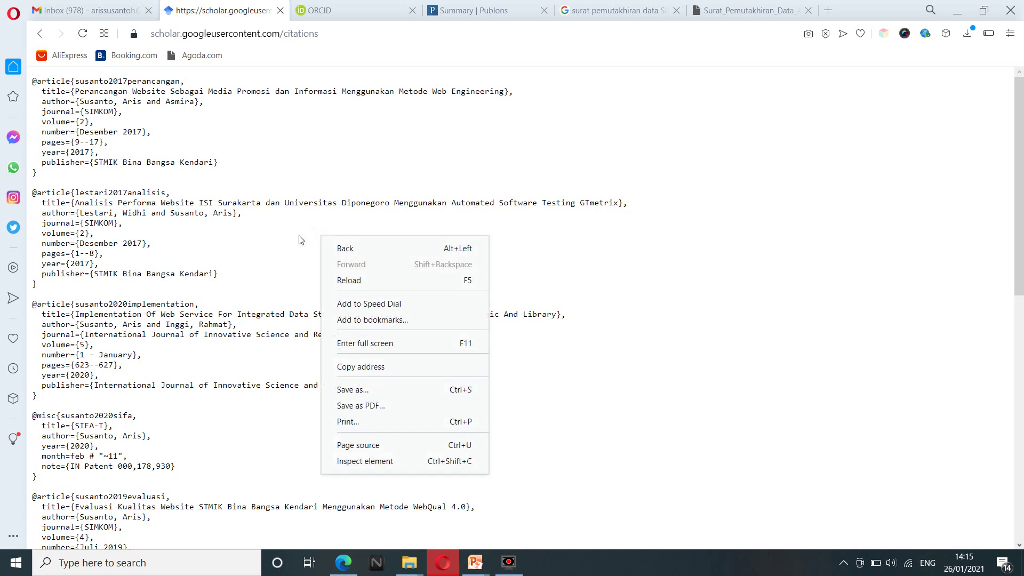
{"action": "left_click", "coordinate": [354, 390]}
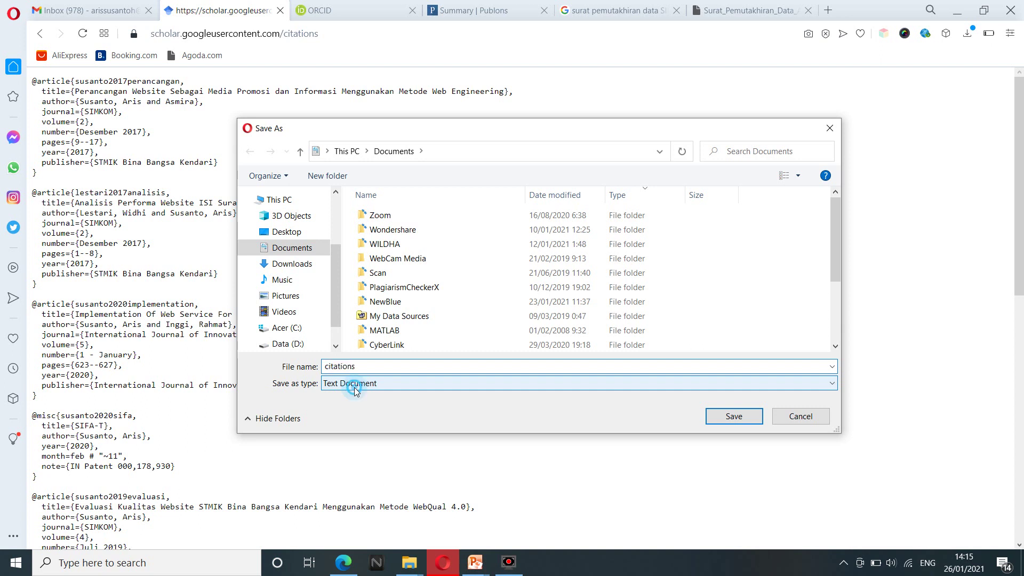
{"action": "left_click", "coordinate": [354, 387]}
{"action": "left_click", "coordinate": [347, 412]}
{"action": "scroll", "coordinate": [338, 340], "scroll_direction": "down", "scroll_amount": 1}
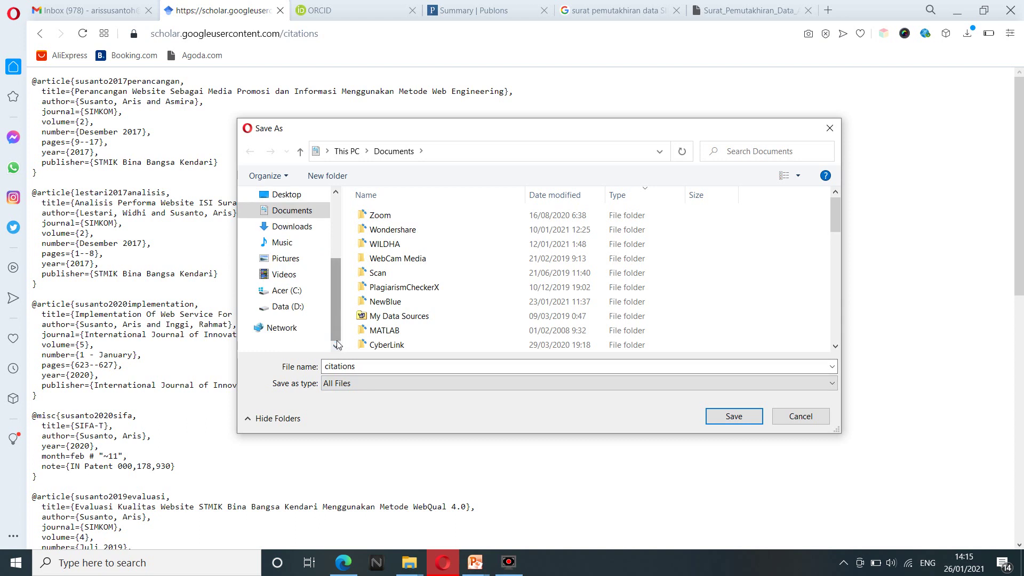
{"action": "left_click", "coordinate": [303, 306]}
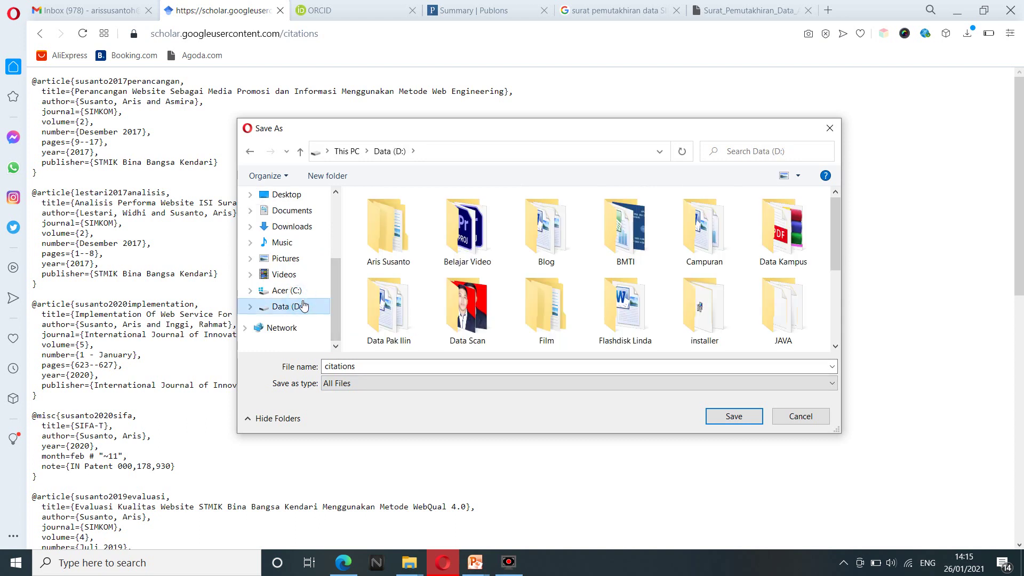
Name the file "daftar artikel.bib", save it, and show it in its folder.
{"action": "double_click", "coordinate": [373, 367]}
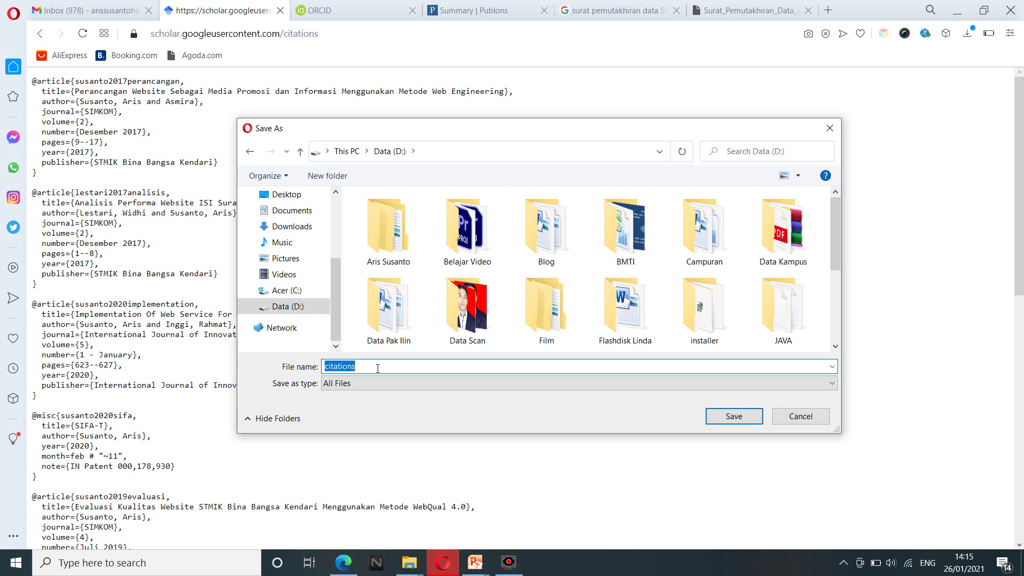
{"action": "type", "text": "d"}
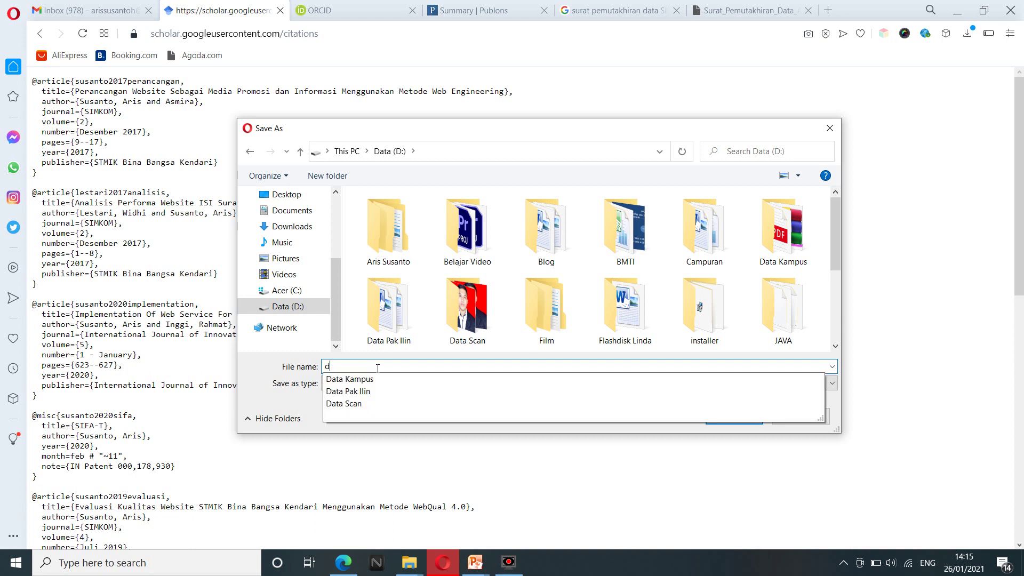
{"action": "type", "text": "aftar artikel"}
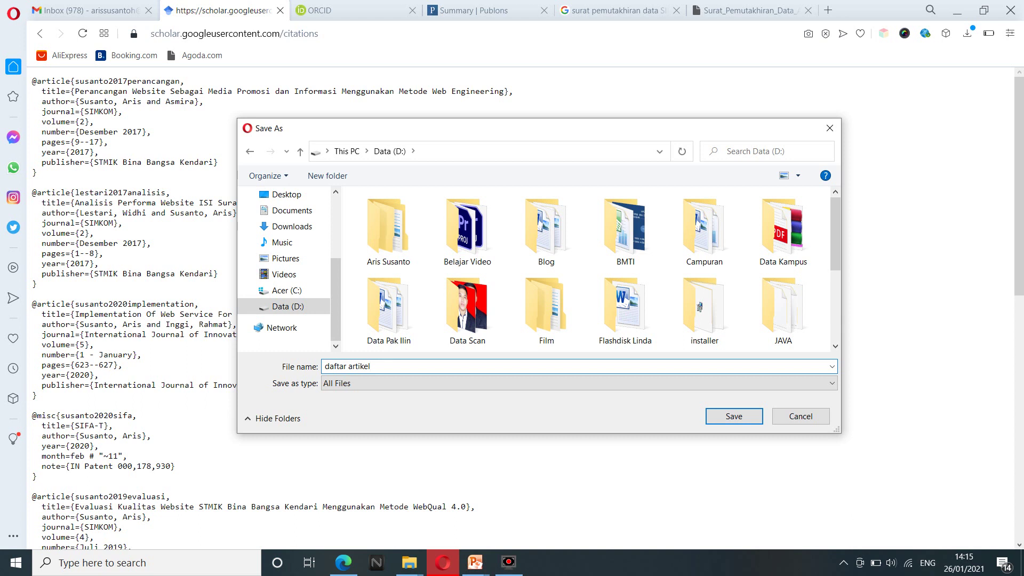
{"action": "type", "text": ".bib"}
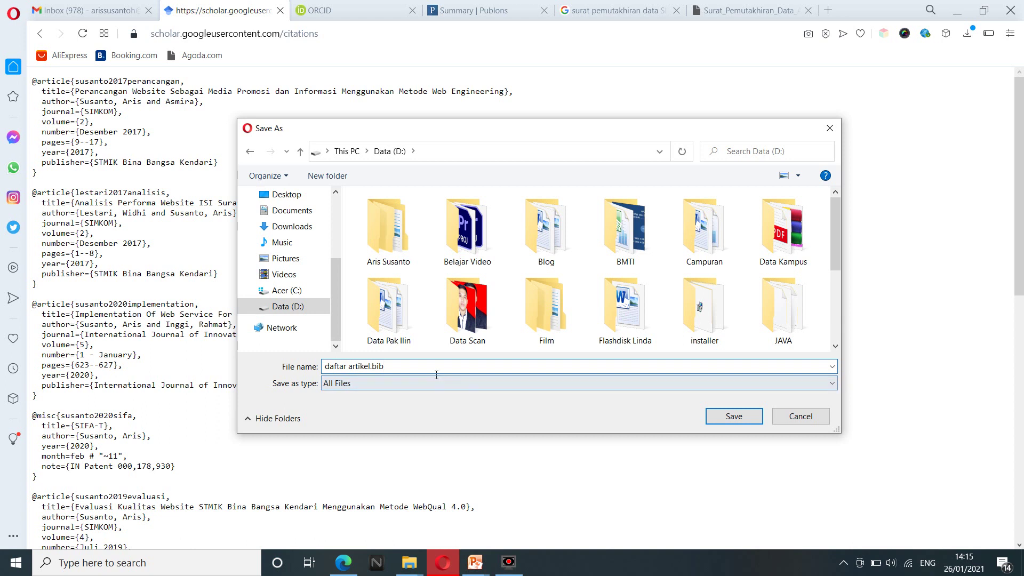
{"action": "left_click", "coordinate": [735, 417]}
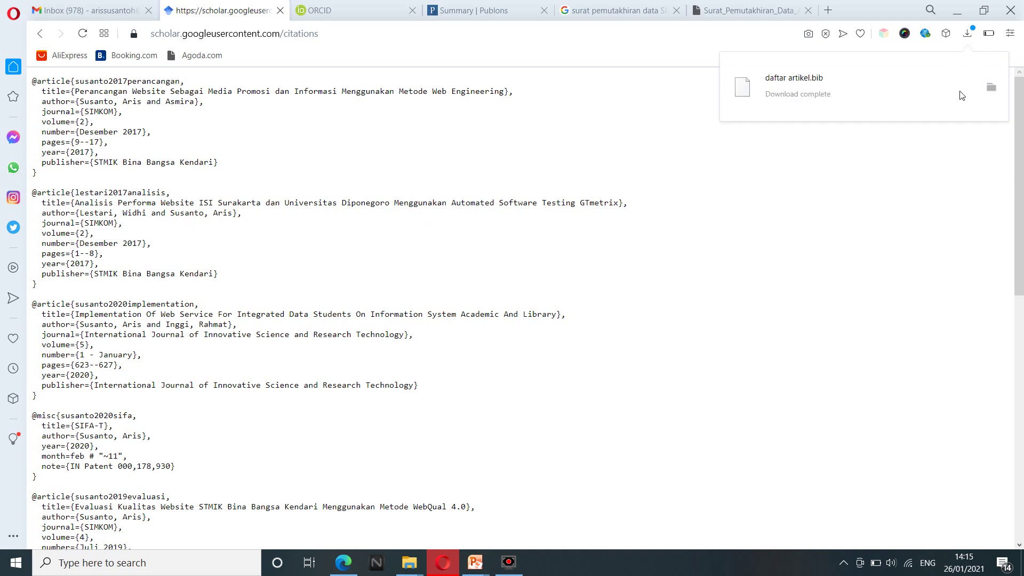
{"action": "left_click", "coordinate": [993, 89]}
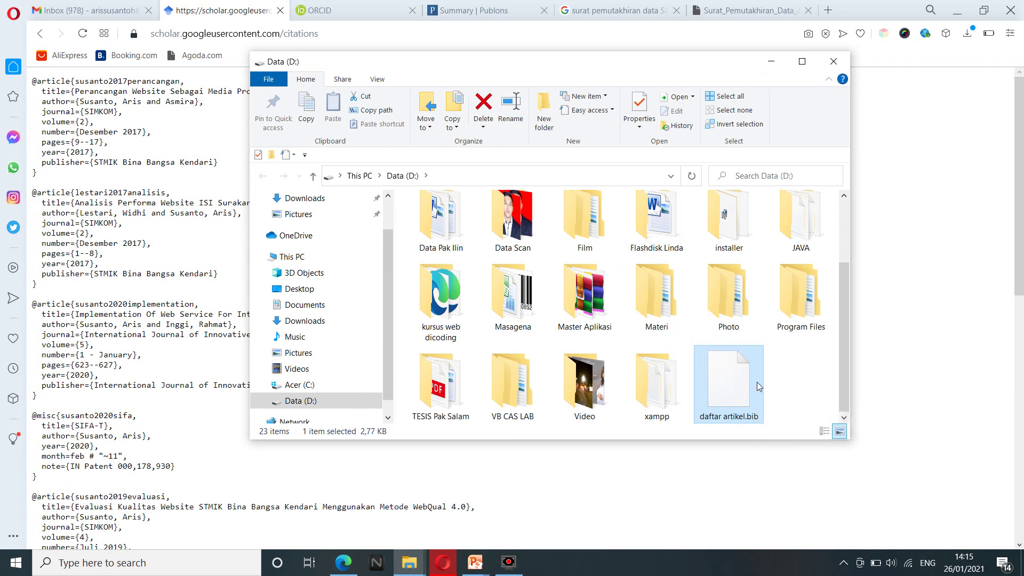
{"action": "left_click", "coordinate": [827, 388]}
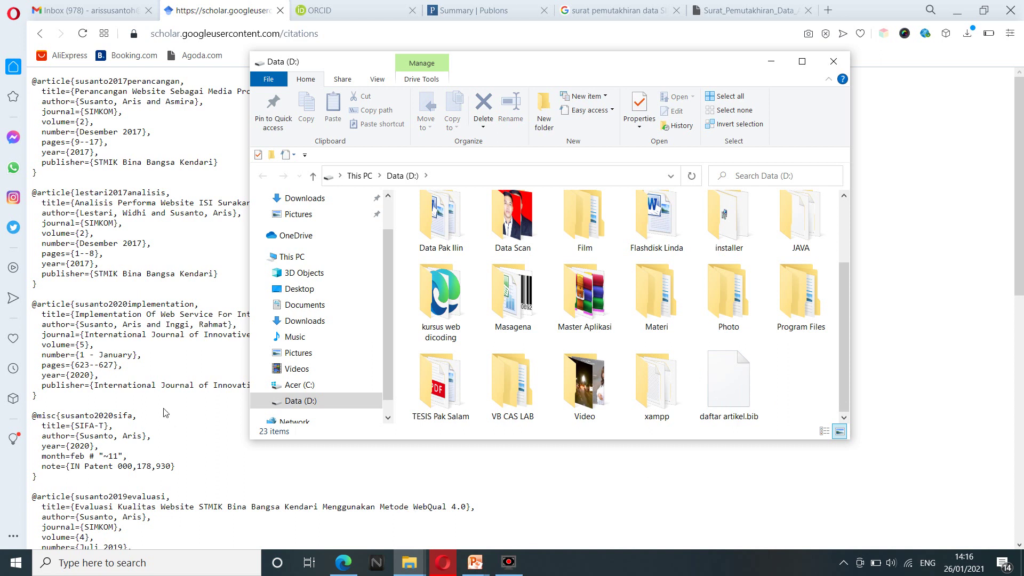
Return to the ORCID site and open the signed-in account's own ORCID record.
{"action": "left_click", "coordinate": [308, 16]}
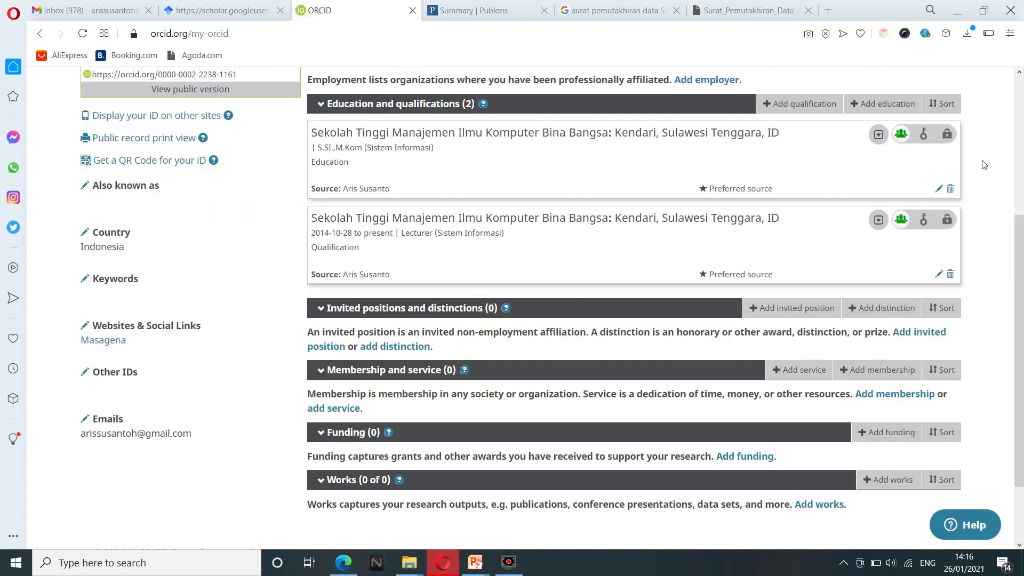
{"action": "scroll", "coordinate": [1020, 176], "scroll_direction": "up", "scroll_amount": 3}
{"action": "scroll", "coordinate": [1020, 176], "scroll_direction": "up", "scroll_amount": 2}
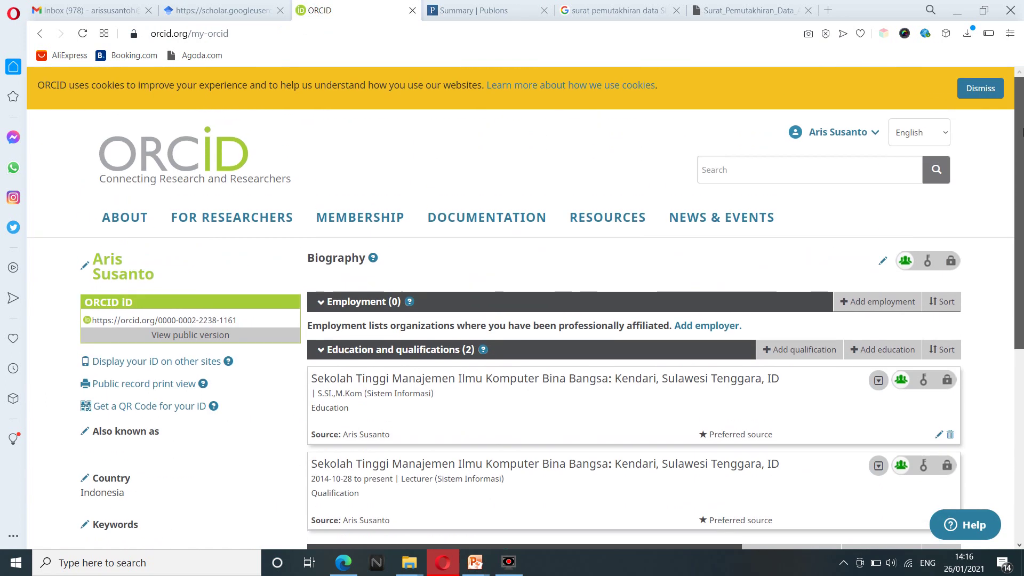
{"action": "left_click", "coordinate": [870, 142]}
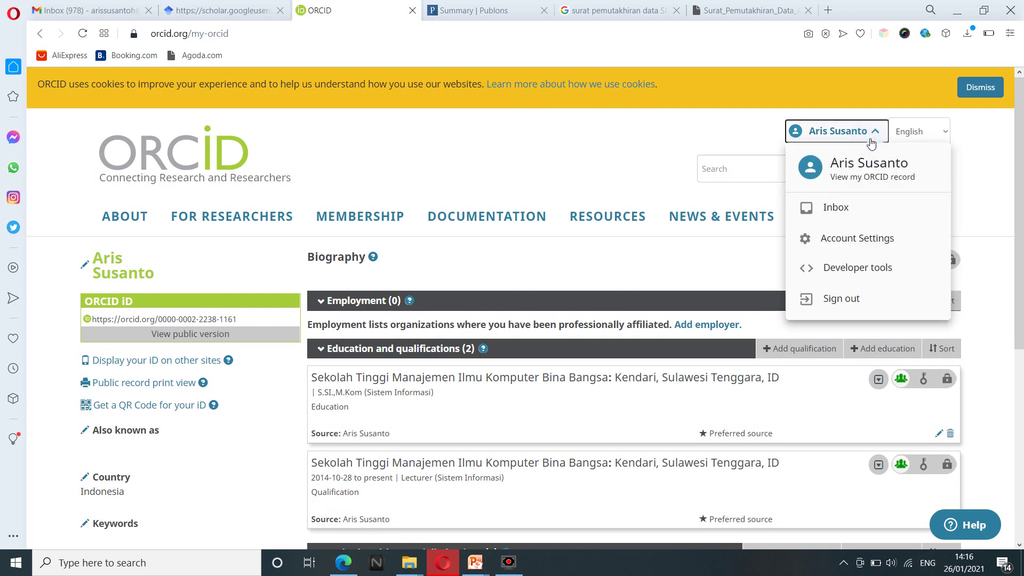
{"action": "left_click", "coordinate": [871, 142]}
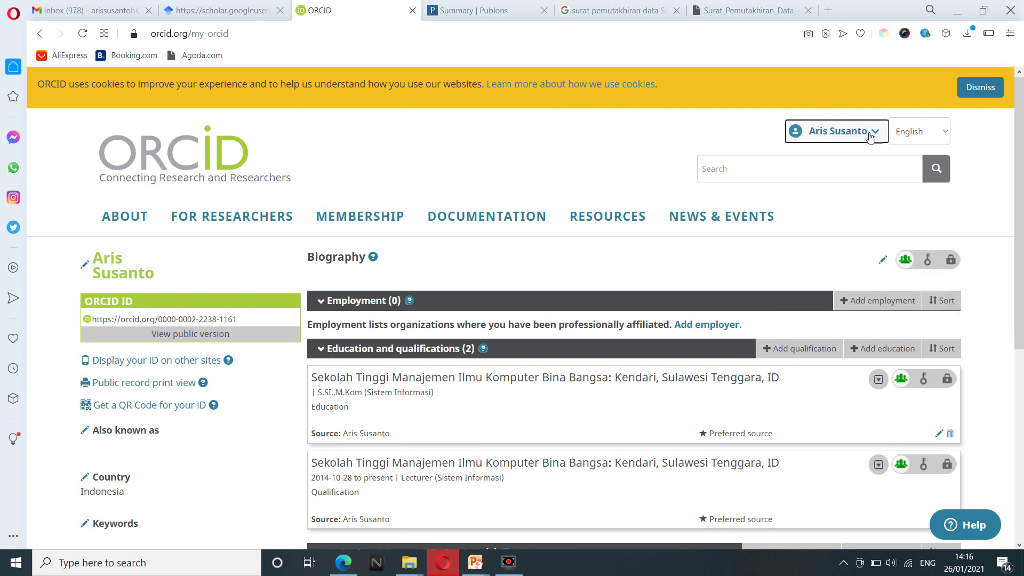
{"action": "left_click", "coordinate": [869, 137]}
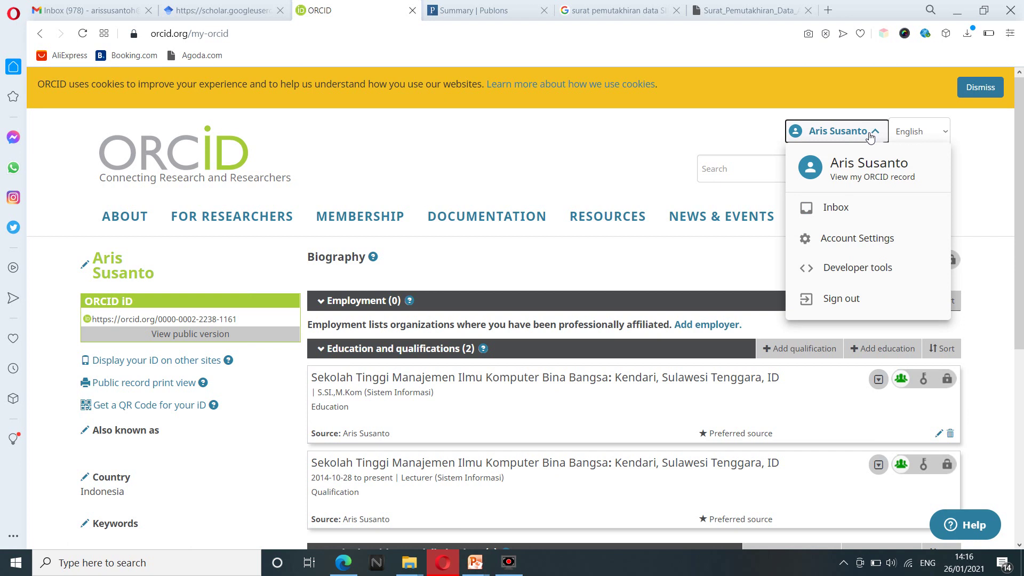
{"action": "left_click", "coordinate": [868, 180]}
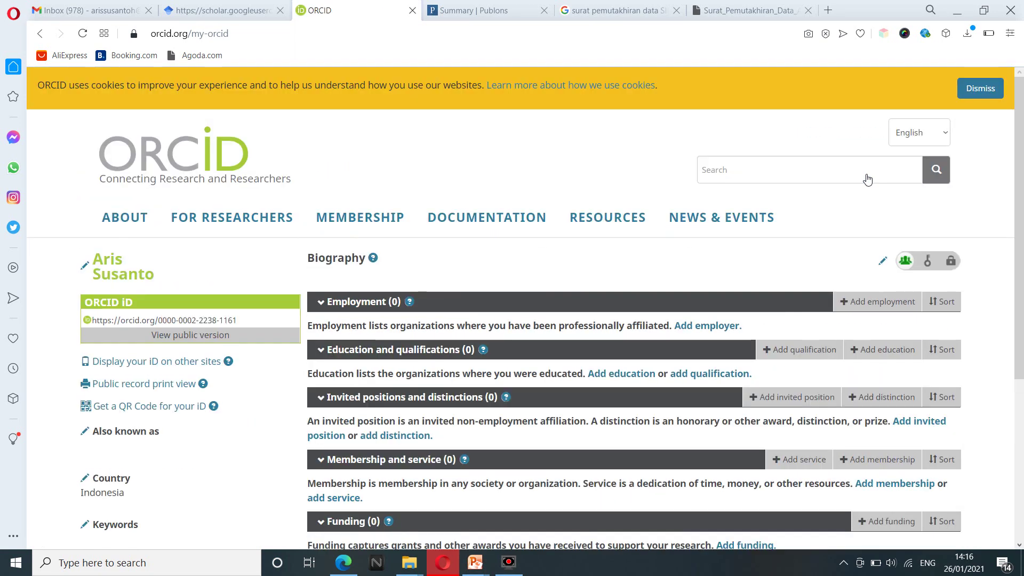
Load "daftar artikel.bib" from Data (D:) into the BibTeX import of the Works section and review the listed articles.
{"action": "scroll", "coordinate": [1023, 213], "scroll_direction": "down", "scroll_amount": 1}
{"action": "left_click_drag", "start_coordinate": [1023, 212], "coordinate": [1023, 404]}
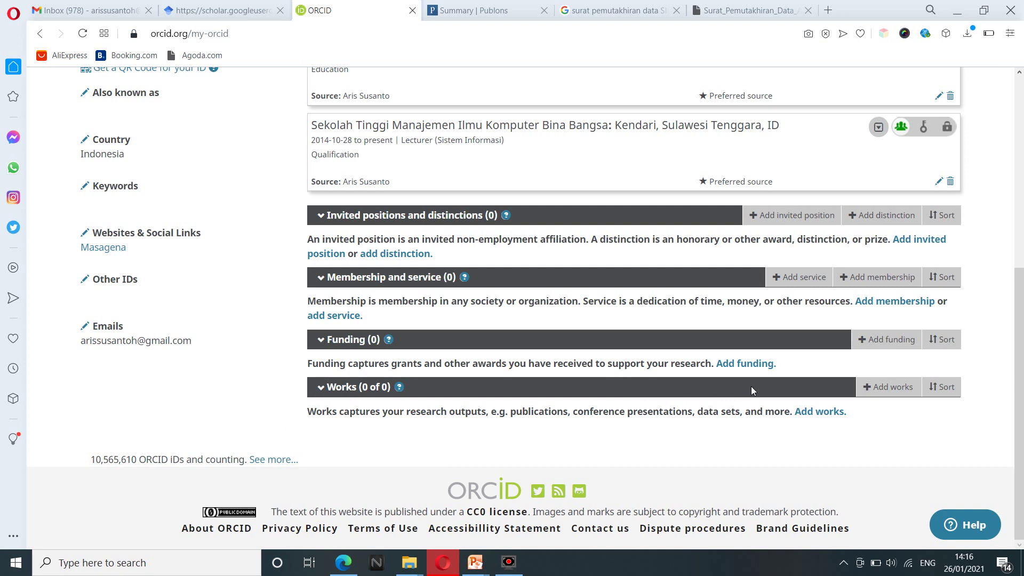
{"action": "mouse_move", "coordinate": [866, 388]}
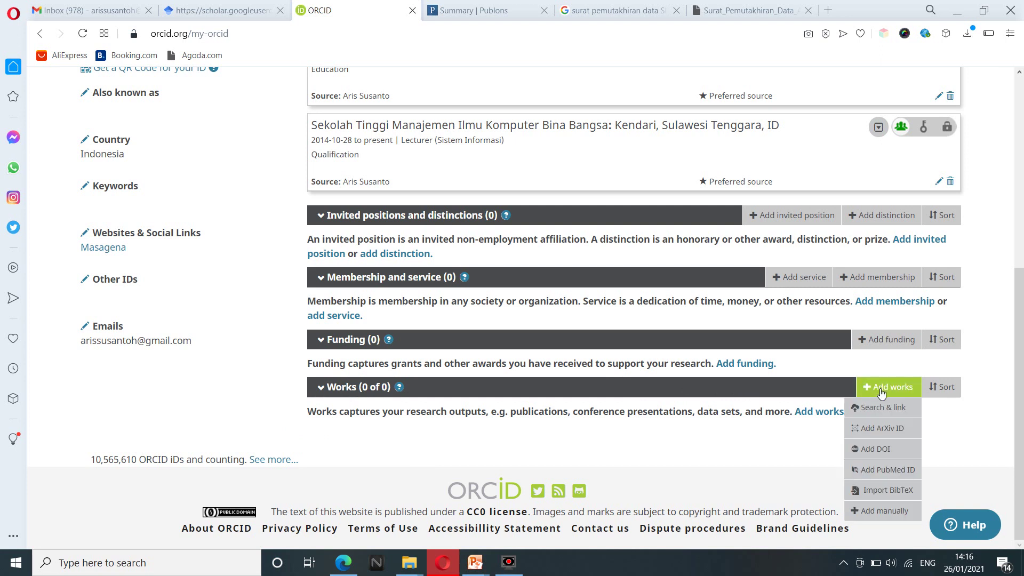
{"action": "left_click", "coordinate": [888, 491]}
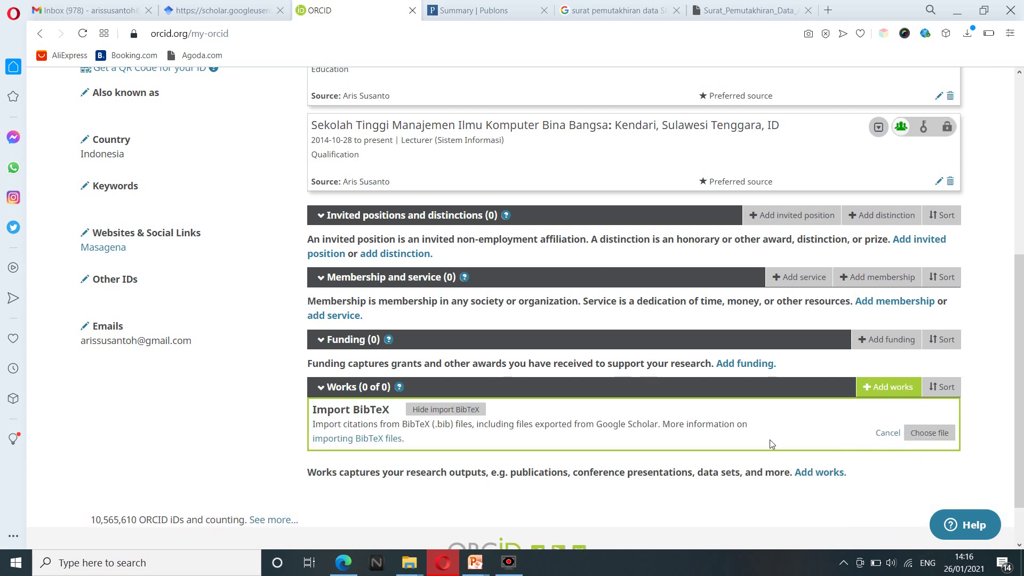
{"action": "left_click", "coordinate": [930, 434]}
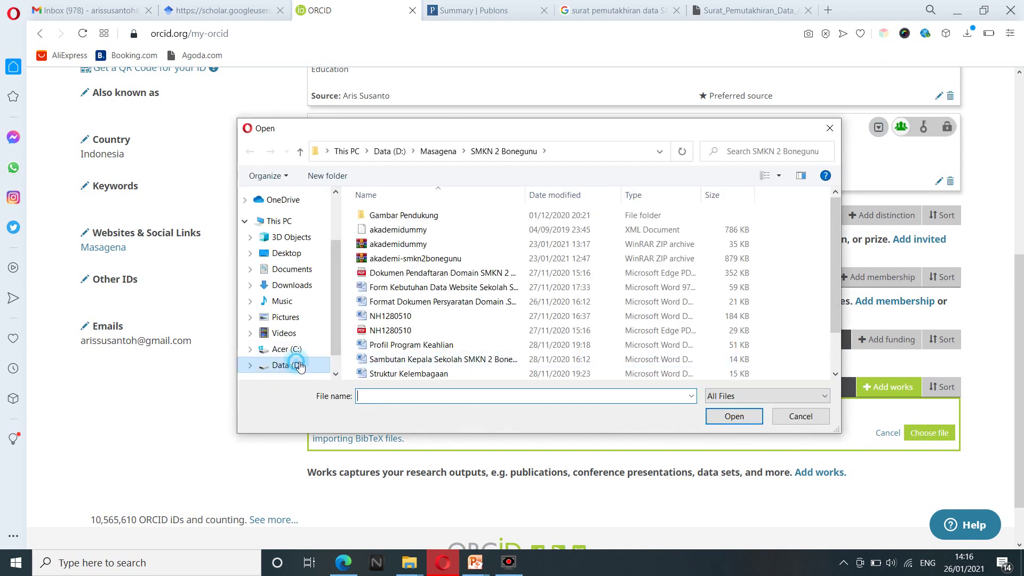
{"action": "left_click", "coordinate": [299, 366]}
{"action": "scroll", "coordinate": [837, 323], "scroll_direction": "down", "scroll_amount": 1}
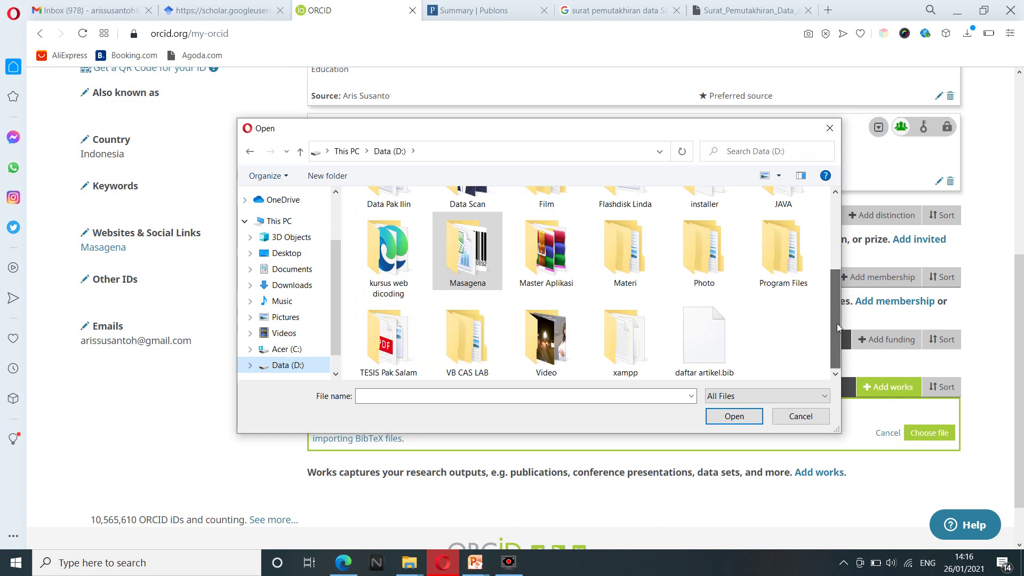
{"action": "double_click", "coordinate": [714, 350]}
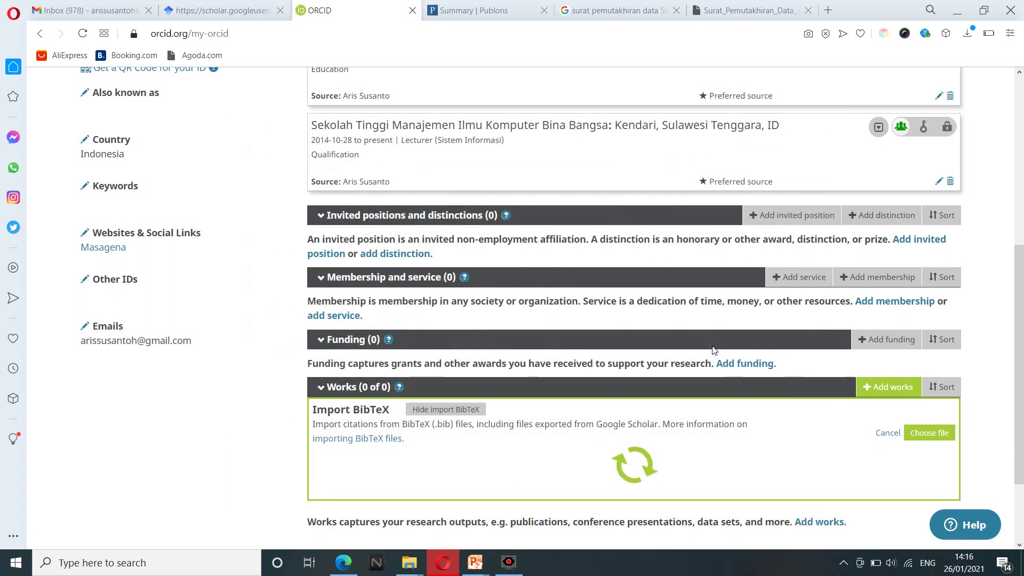
{"action": "left_click_drag", "start_coordinate": [1022, 334], "coordinate": [1022, 529]}
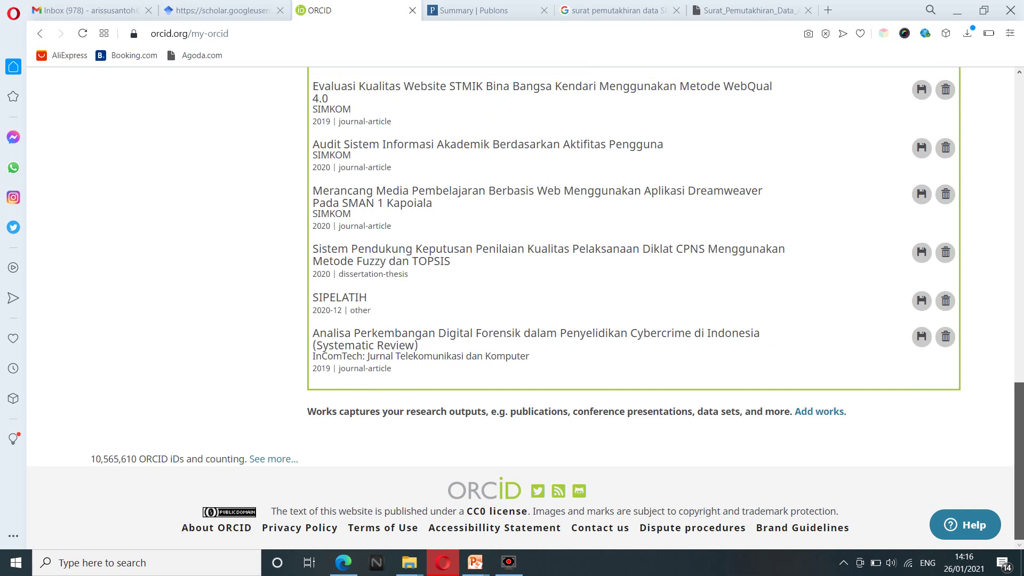
{"action": "left_click_drag", "start_coordinate": [1022, 528], "coordinate": [1021, 375]}
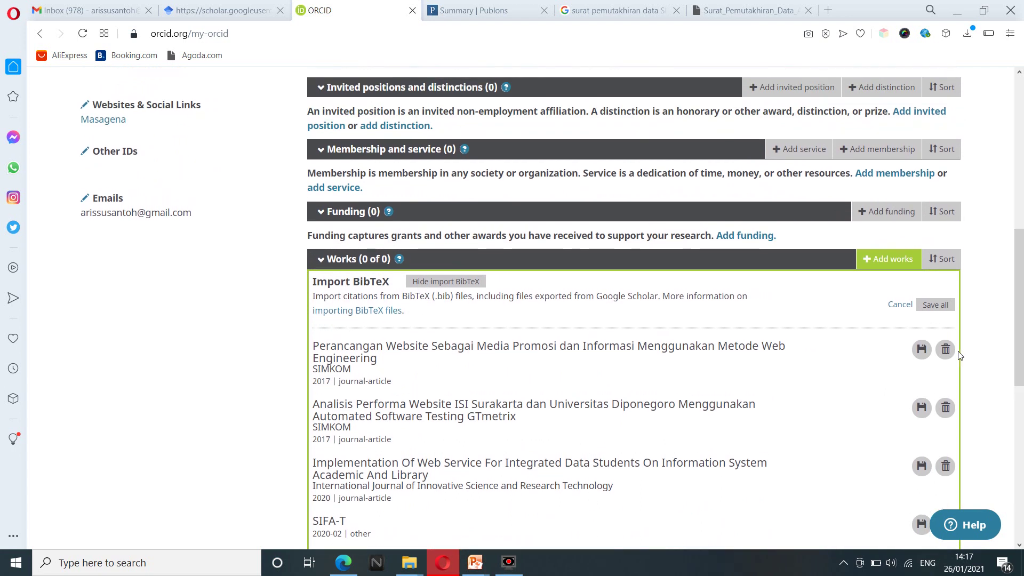
Save all the listed BibTeX articles to the Works section of the ORCID record.
{"action": "left_click", "coordinate": [929, 312]}
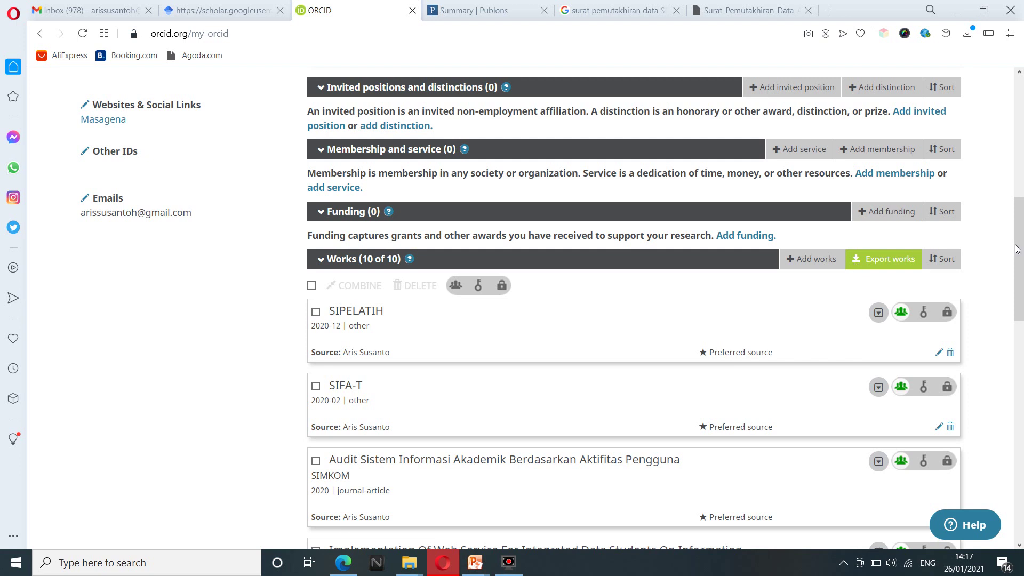
{"action": "left_click_drag", "start_coordinate": [1021, 252], "coordinate": [1020, 179]}
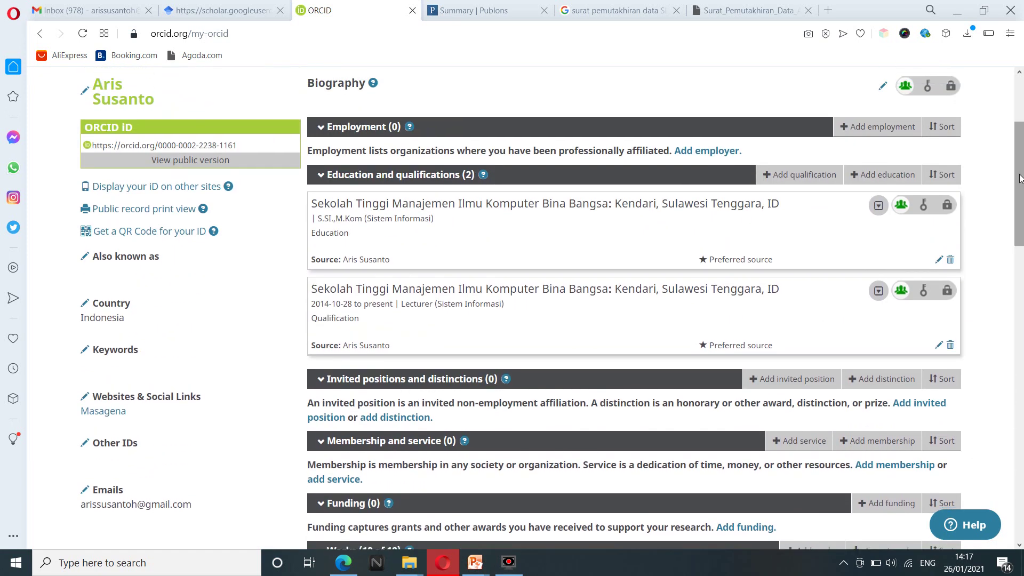
Switch to Publons and open the publication import page from the private dashboard's publication records.
{"action": "left_click", "coordinate": [473, 12]}
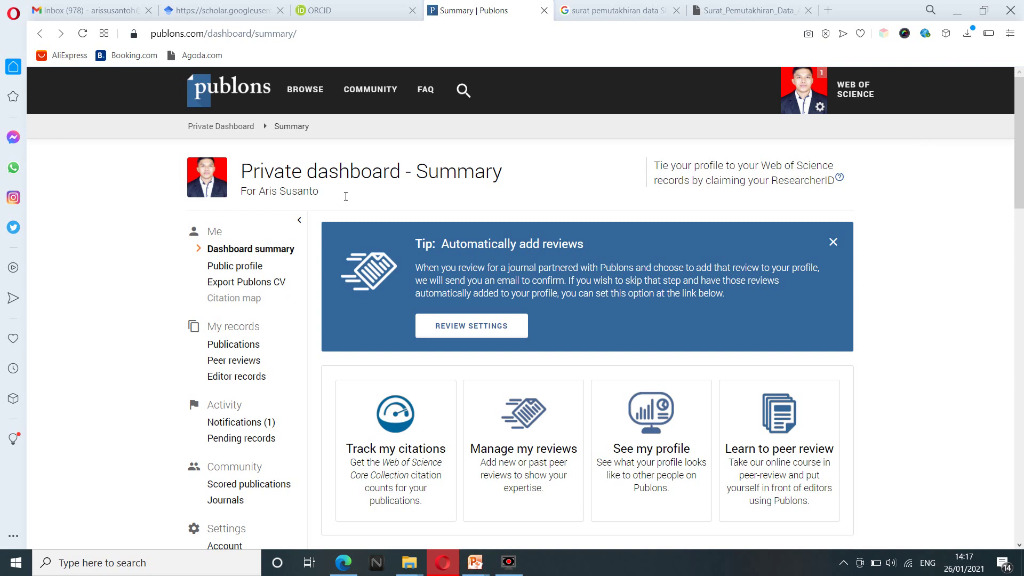
{"action": "left_click", "coordinate": [799, 99]}
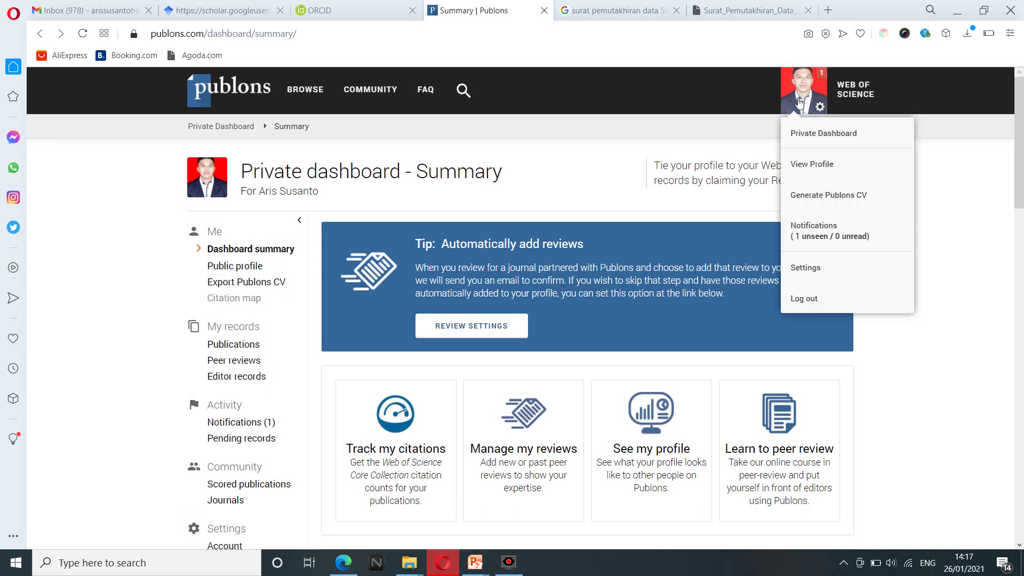
{"action": "left_click", "coordinate": [812, 133]}
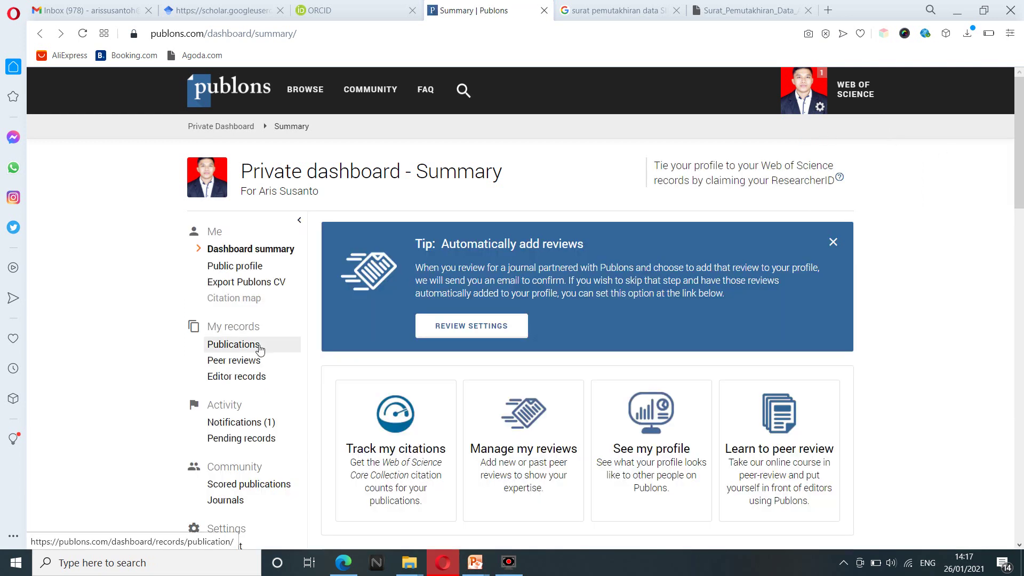
{"action": "left_click", "coordinate": [231, 345]}
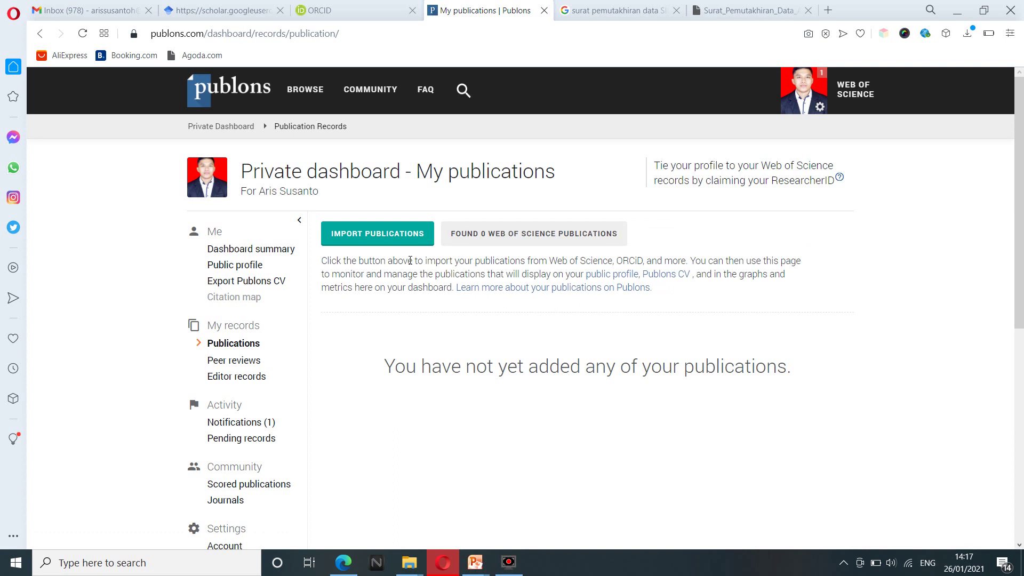
{"action": "left_click", "coordinate": [373, 242]}
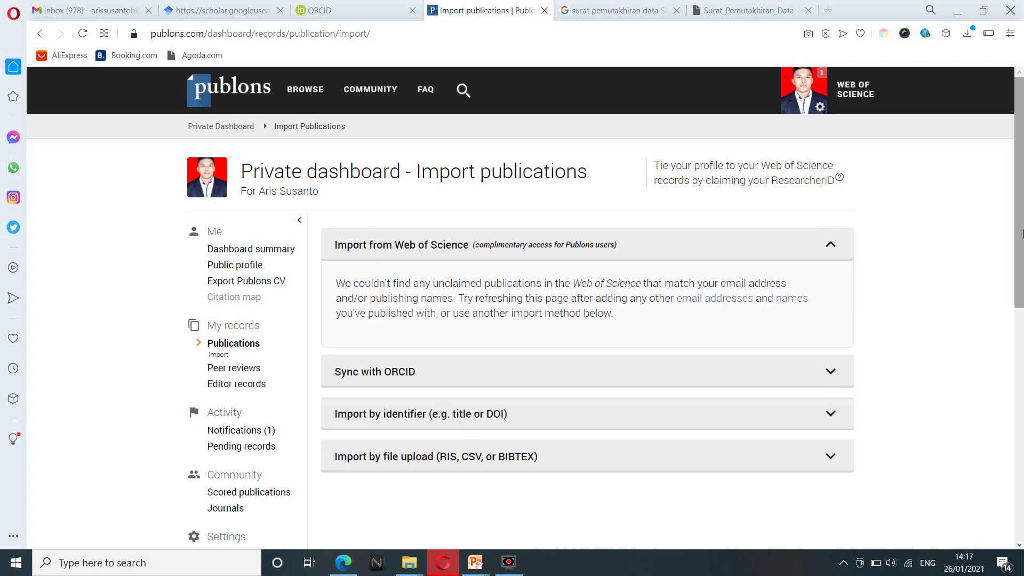
Examine the publication import methods, including import by identifier and by file upload (RIS, CSV, or BIBTEX).
{"action": "left_click_drag", "start_coordinate": [1023, 233], "coordinate": [1022, 255]}
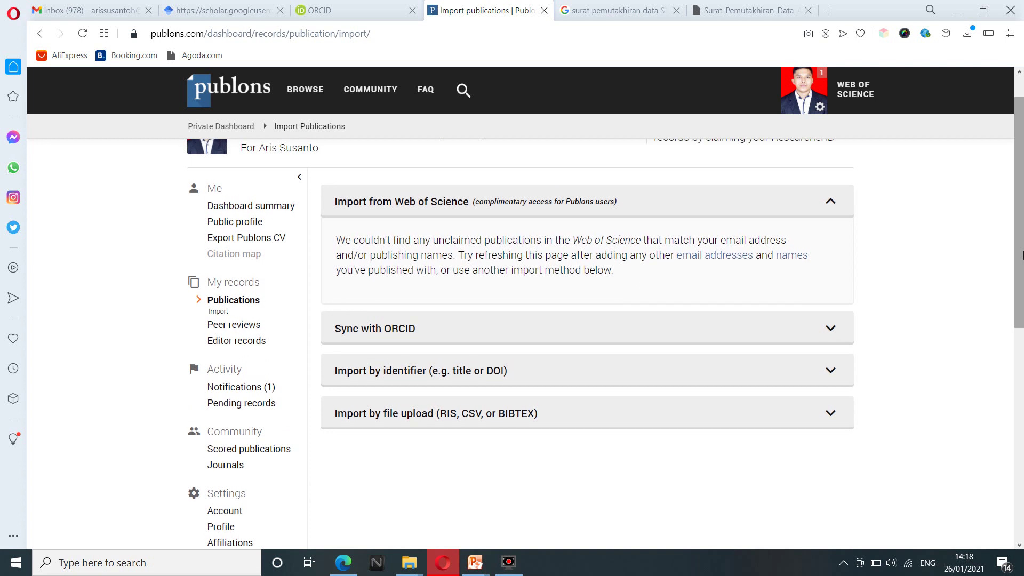
{"action": "left_click_drag", "start_coordinate": [1023, 254], "coordinate": [1022, 249]}
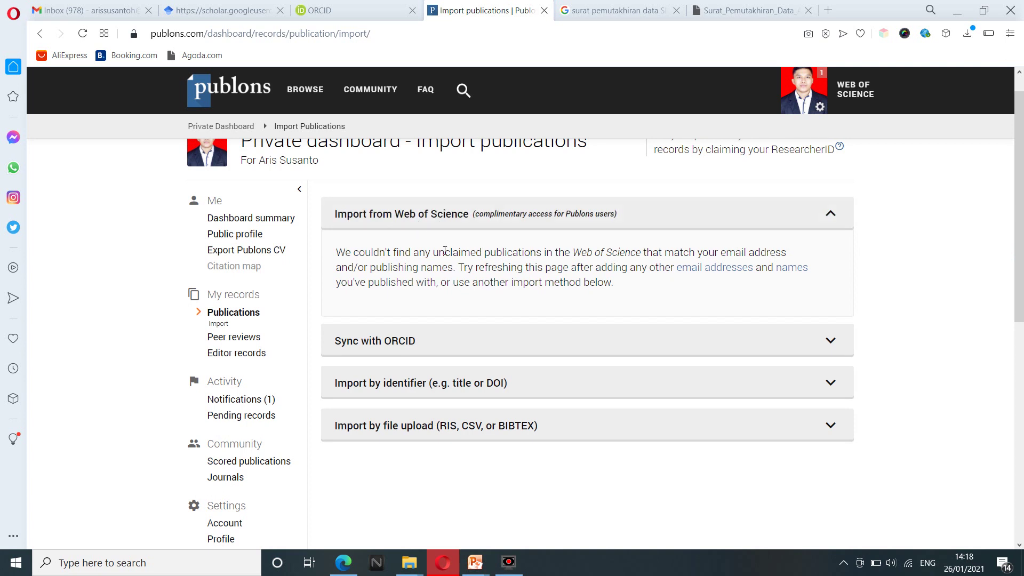
{"action": "left_click_drag", "start_coordinate": [1021, 260], "coordinate": [1022, 214]}
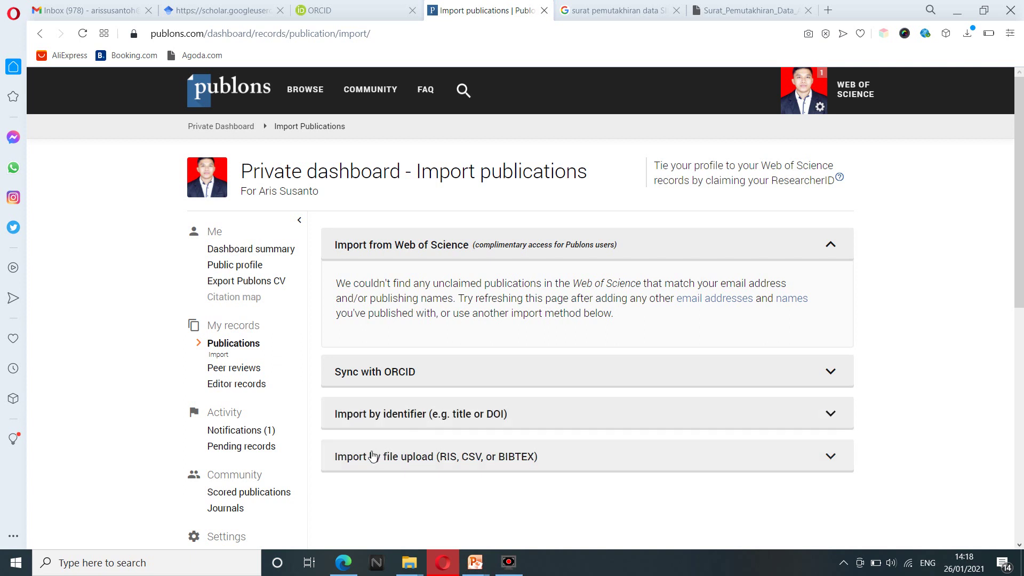
{"action": "left_click", "coordinate": [532, 423]}
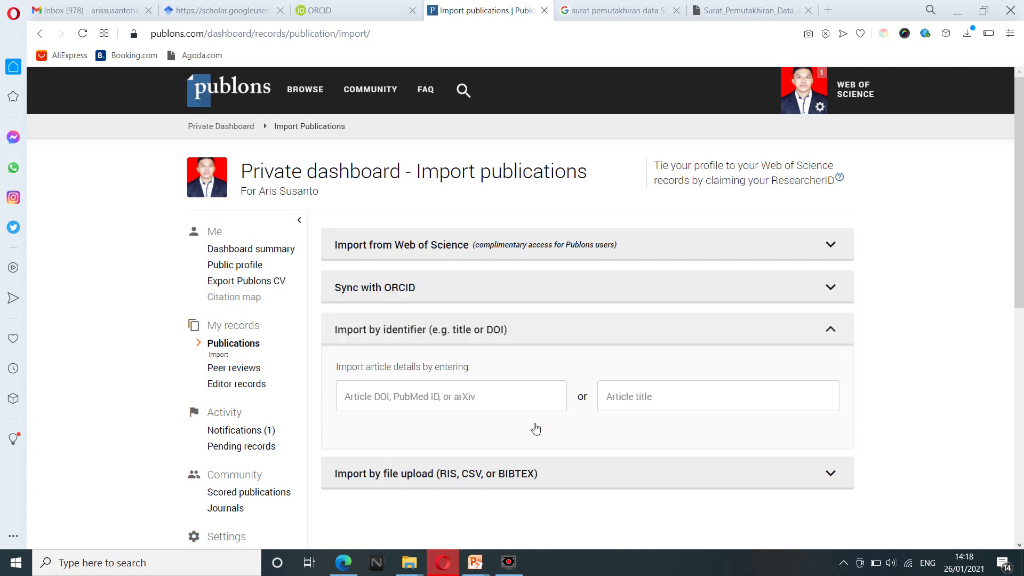
{"action": "left_click", "coordinate": [359, 479]}
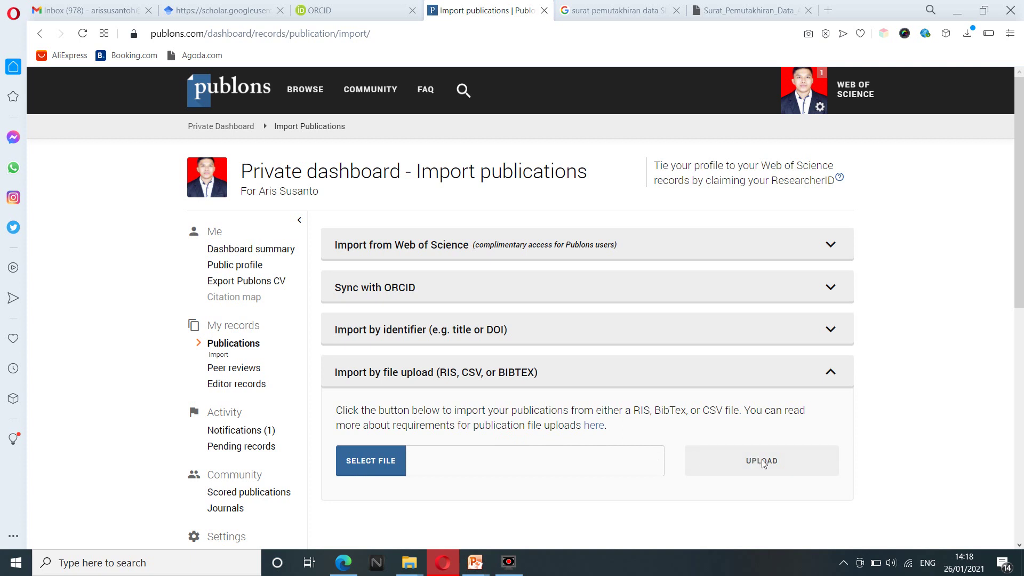
{"action": "left_click", "coordinate": [371, 461]}
{"action": "left_click", "coordinate": [530, 378]}
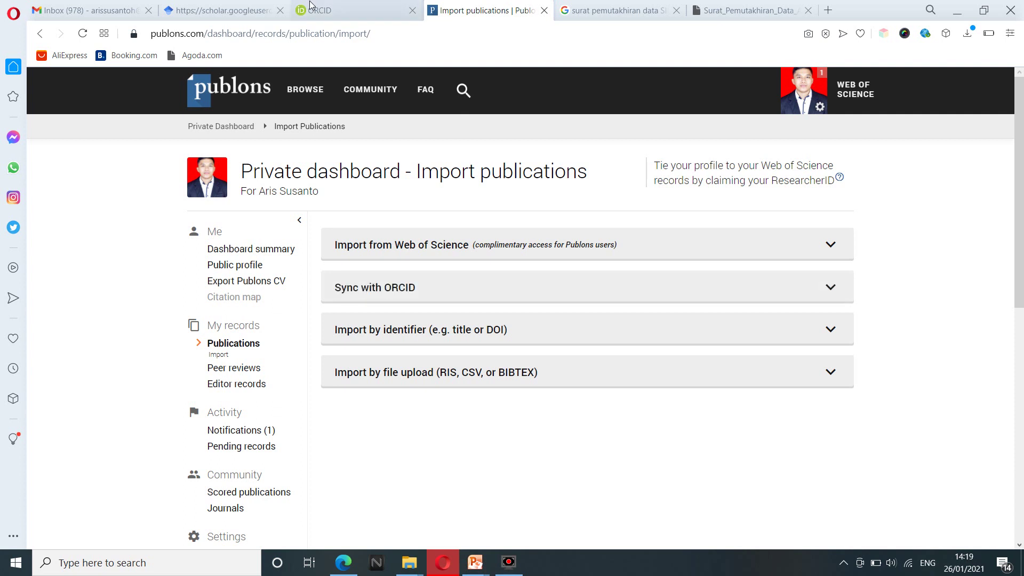
Check the ORCID record, return to the Publons import page, and sync the publications from ORCID.
{"action": "left_click", "coordinate": [337, 7]}
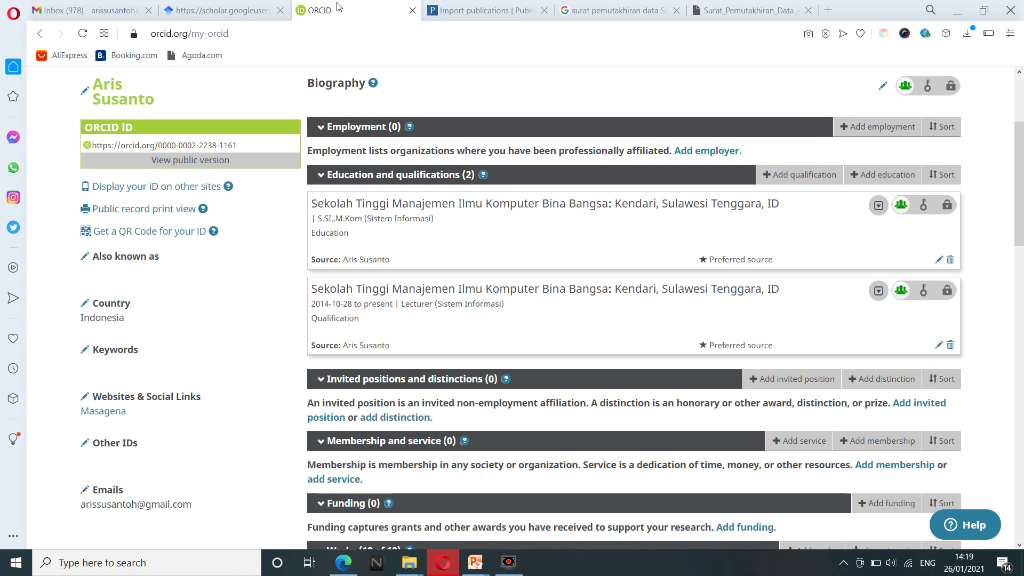
{"action": "left_click", "coordinate": [469, 10]}
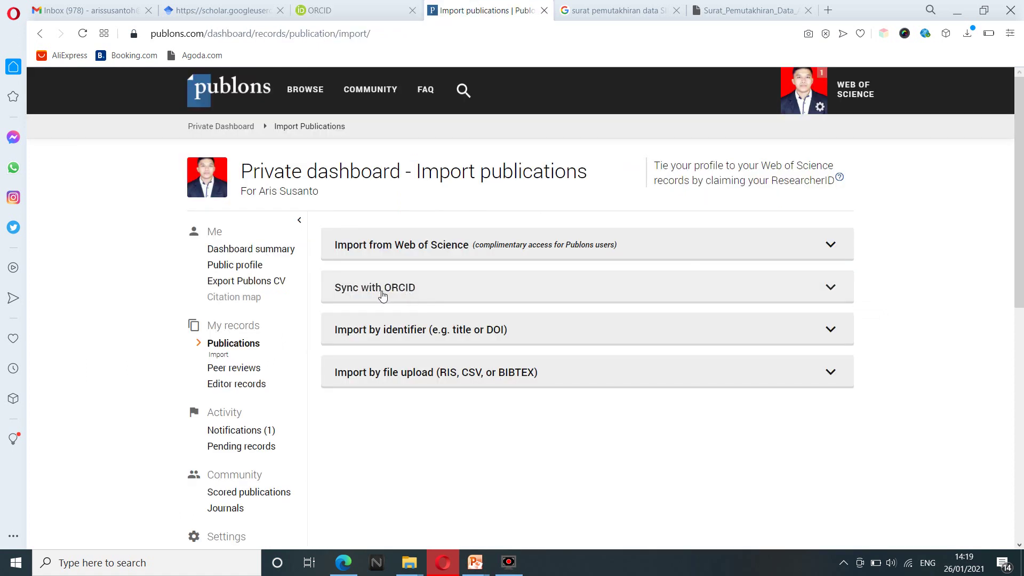
{"action": "left_click", "coordinate": [383, 297]}
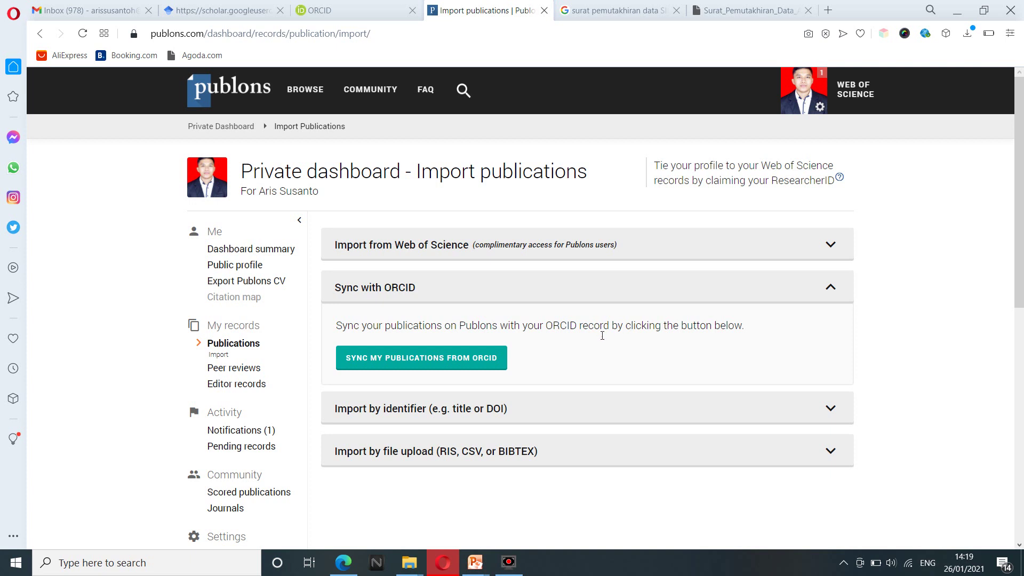
{"action": "left_click", "coordinate": [412, 362]}
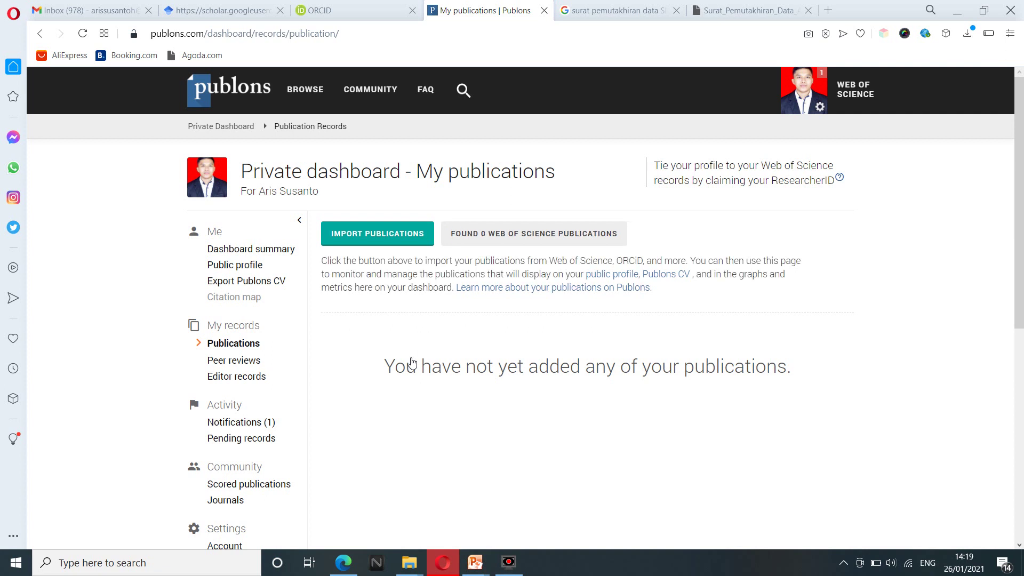
Reload the Publons publication records and review the list of imported articles.
{"action": "left_click_drag", "start_coordinate": [1020, 140], "coordinate": [1021, 224]}
{"action": "scroll", "coordinate": [1022, 223], "scroll_direction": "up", "scroll_amount": 3}
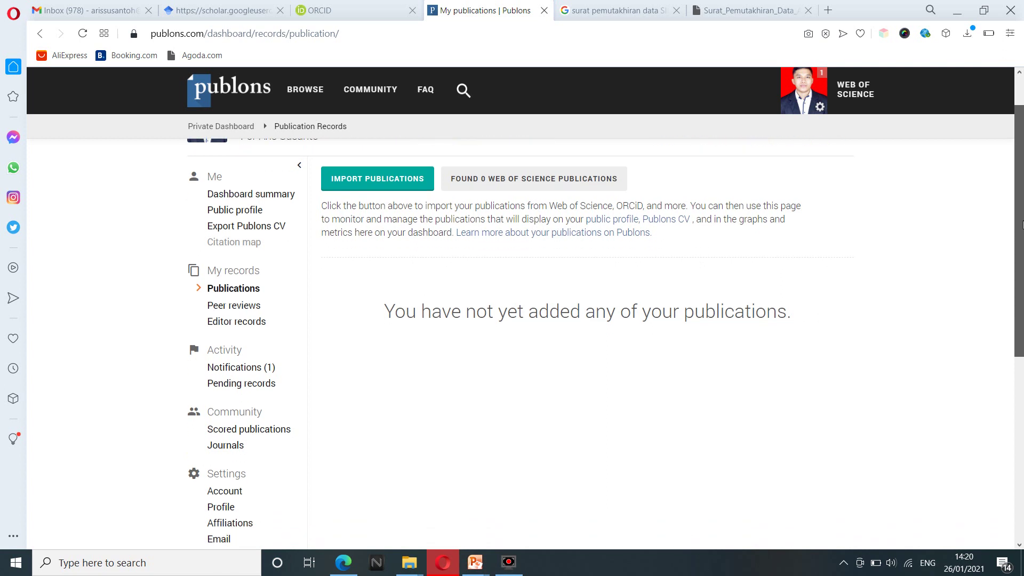
{"action": "left_click", "coordinate": [244, 284]}
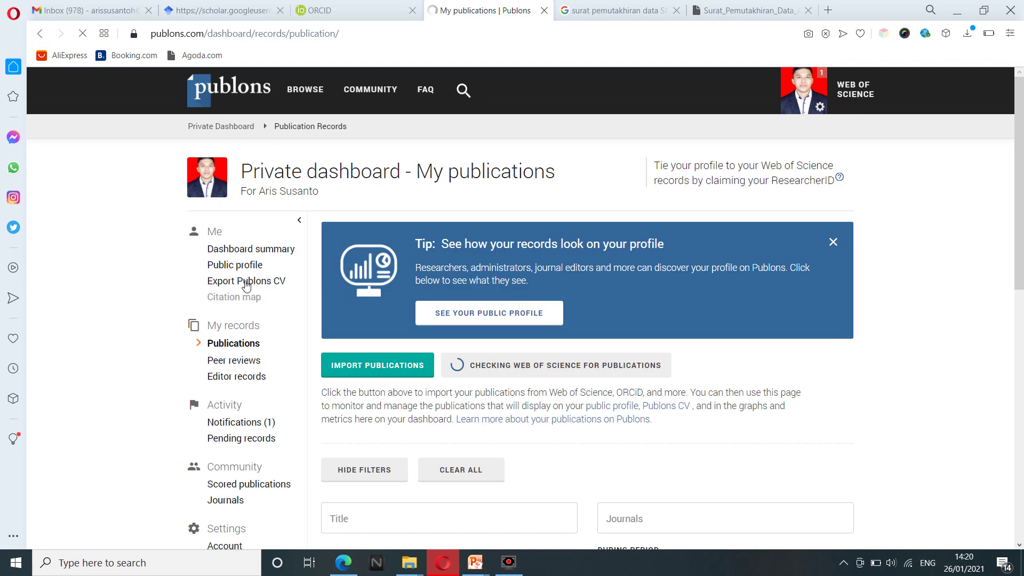
{"action": "left_click_drag", "start_coordinate": [1020, 176], "coordinate": [1022, 344]}
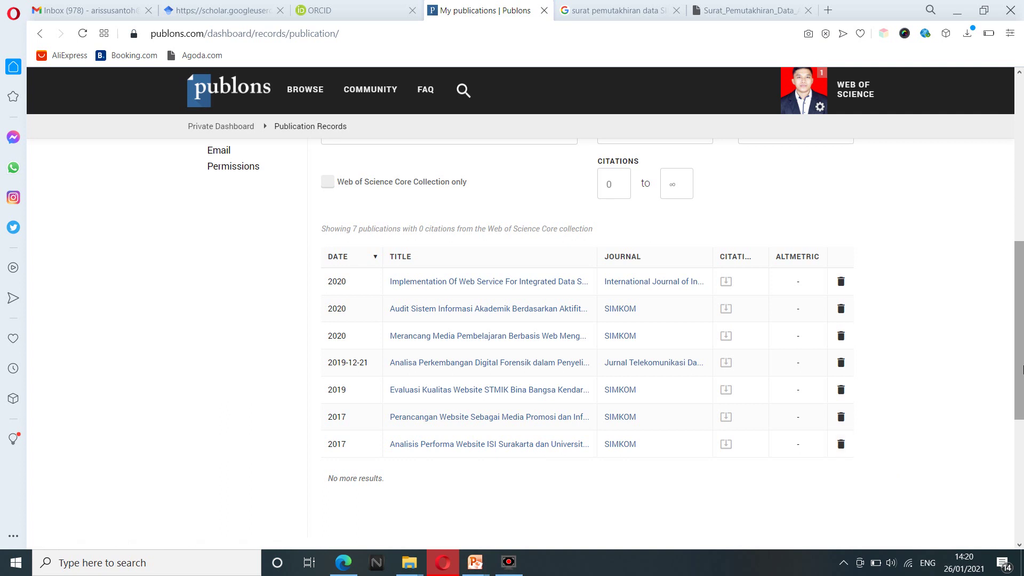
{"action": "left_click_drag", "start_coordinate": [1023, 365], "coordinate": [1023, 344]}
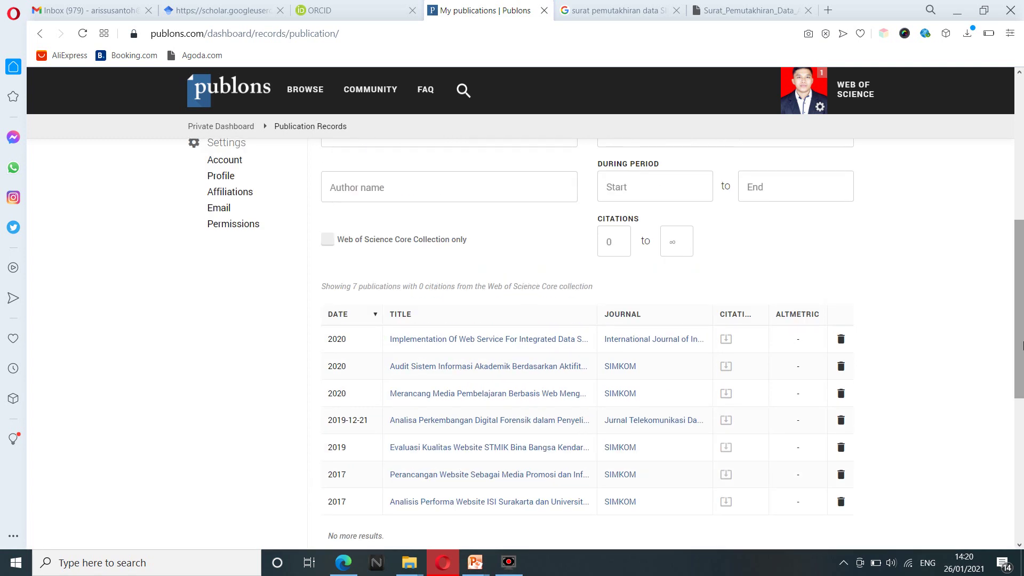
{"action": "left_click_drag", "start_coordinate": [1023, 344], "coordinate": [1023, 178]}
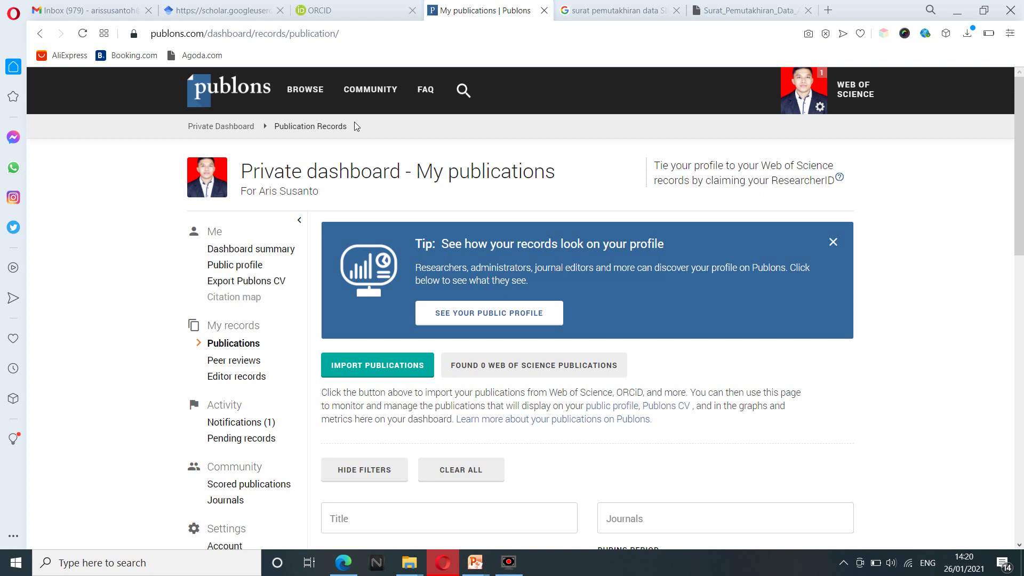
Open the public profile from the private dashboard and highlight the researcher ID number in its web address.
{"action": "left_click", "coordinate": [811, 101]}
{"action": "left_click", "coordinate": [800, 134]}
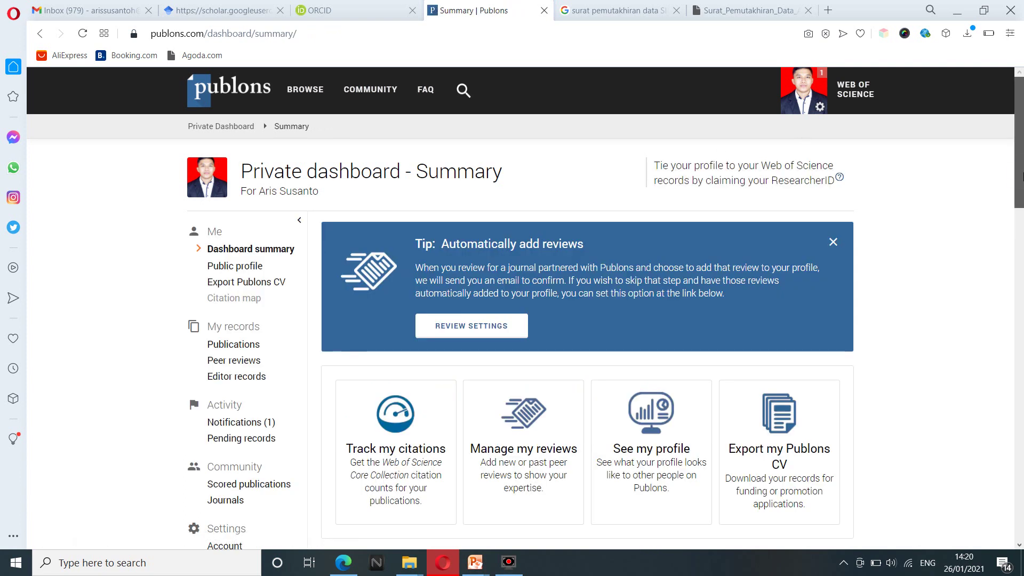
{"action": "left_click", "coordinate": [233, 269]}
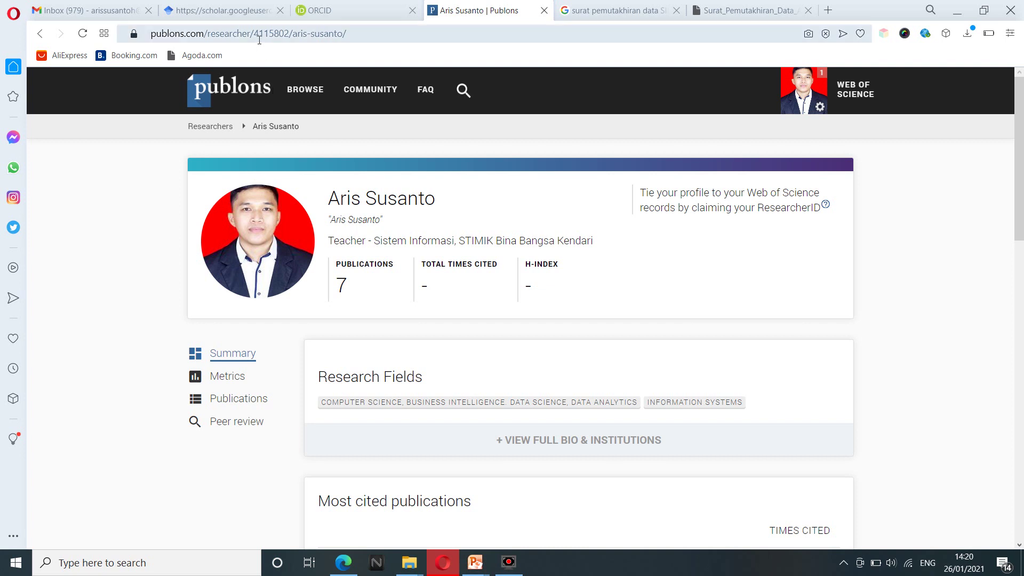
{"action": "left_click_drag", "start_coordinate": [254, 34], "coordinate": [293, 38]}
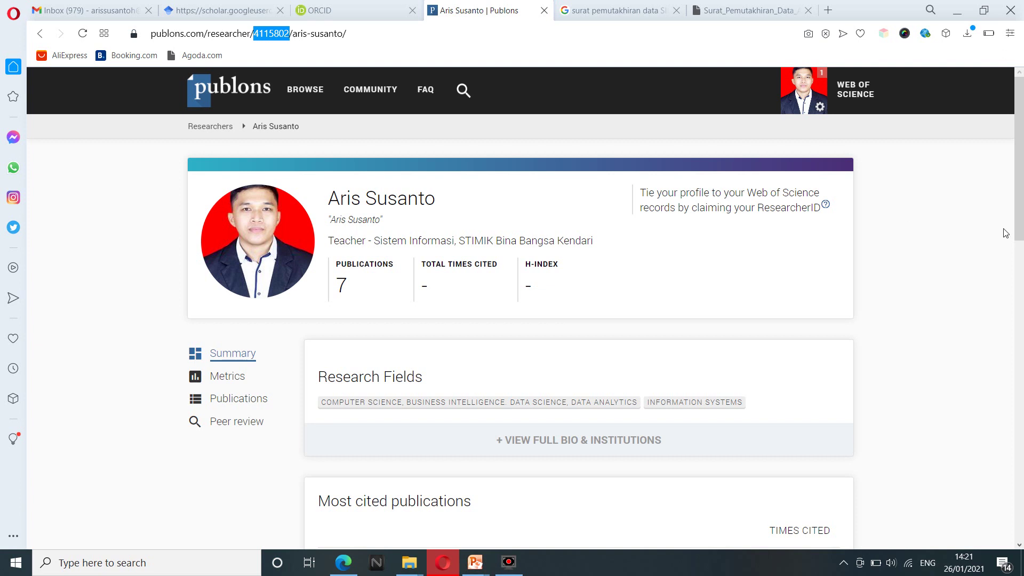
{"action": "left_click", "coordinate": [1020, 213]}
{"action": "mouse_move", "coordinate": [1022, 213]}
{"action": "left_mouse_down"}
{"action": "mouse_move", "coordinate": [1023, 331]}
{"action": "mouse_move", "coordinate": [1023, 205]}
{"action": "left_mouse_up"}
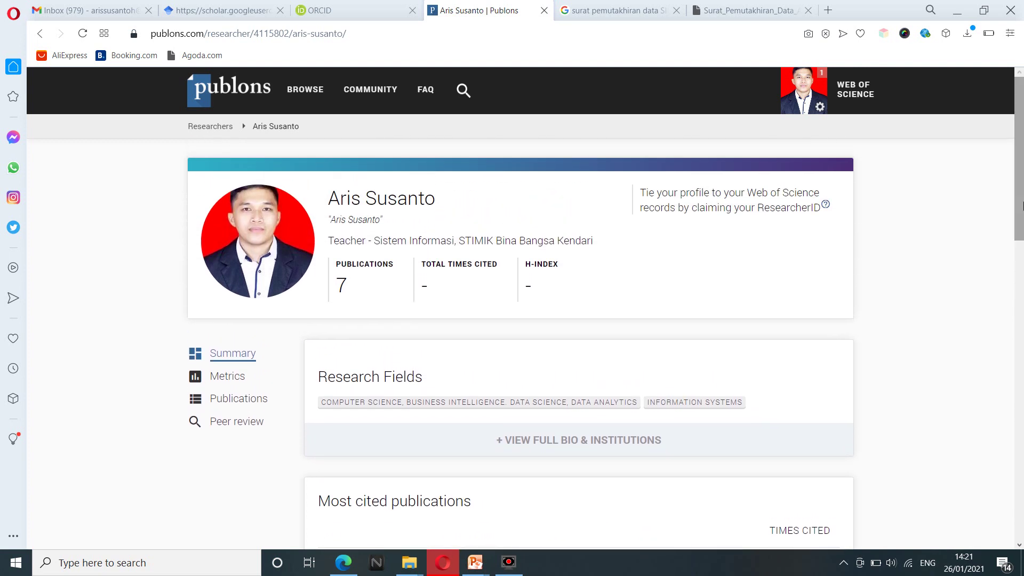